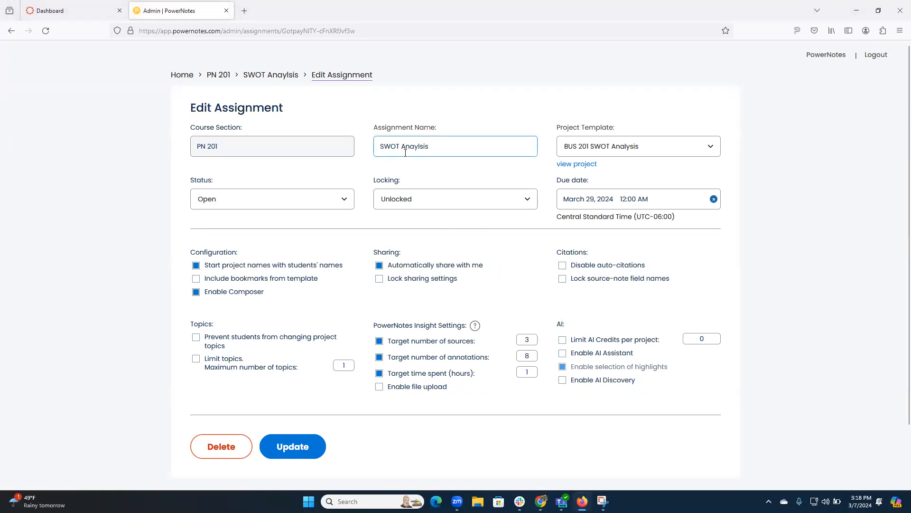
left_click(368, 117)
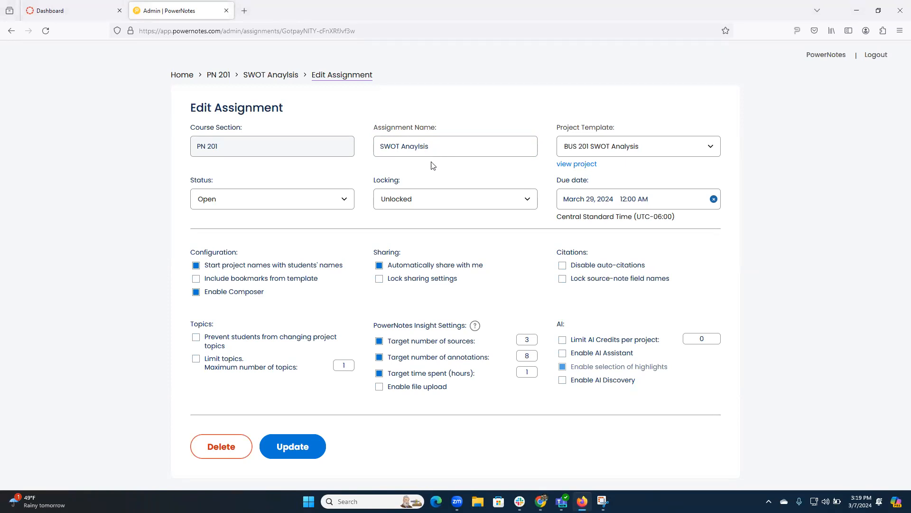
left_click(446, 139)
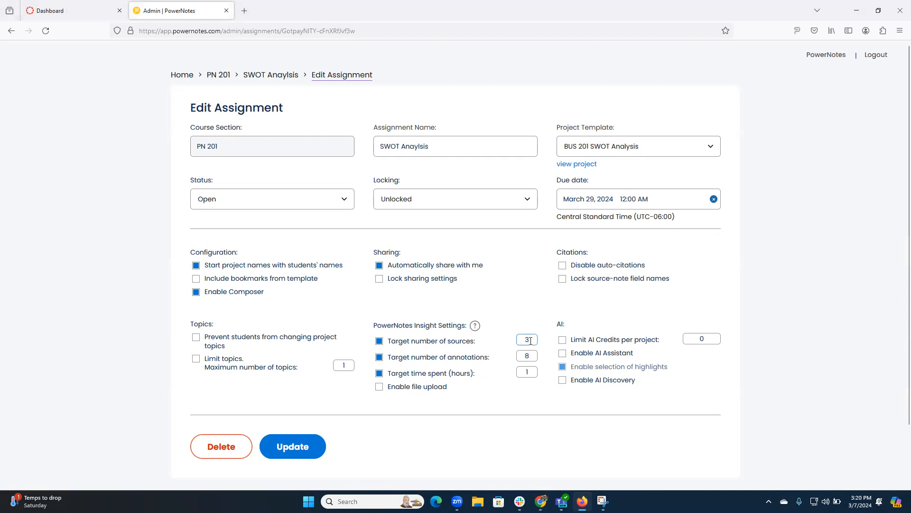
Step: Enter 1 hour as the assignment's target time spent and 3 as its target number of sources
left_click(526, 371)
type("1")
left_click(528, 338)
key("BackSpace")
type("3")
left_click(525, 372)
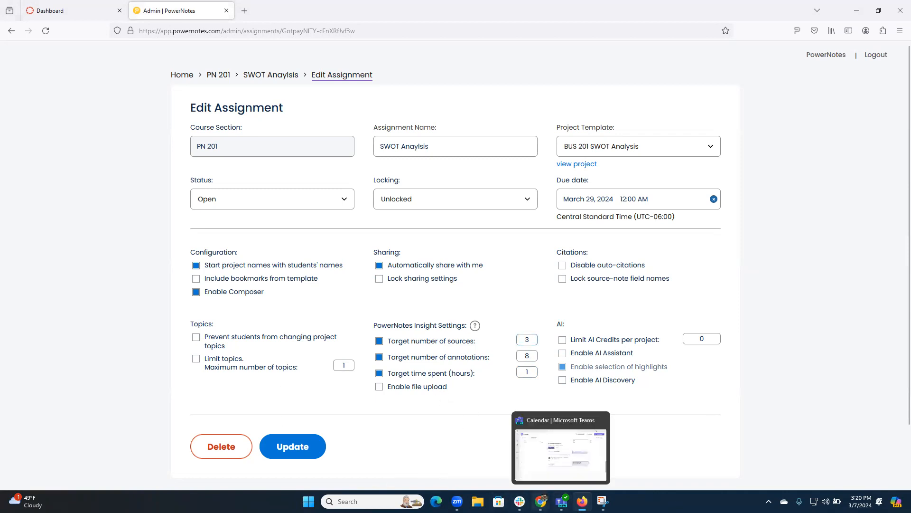
Step: Switch to Chrome and examine the student's SWOT project outline, including its assignment instructions, bookmarks and topic sections
left_click(542, 464)
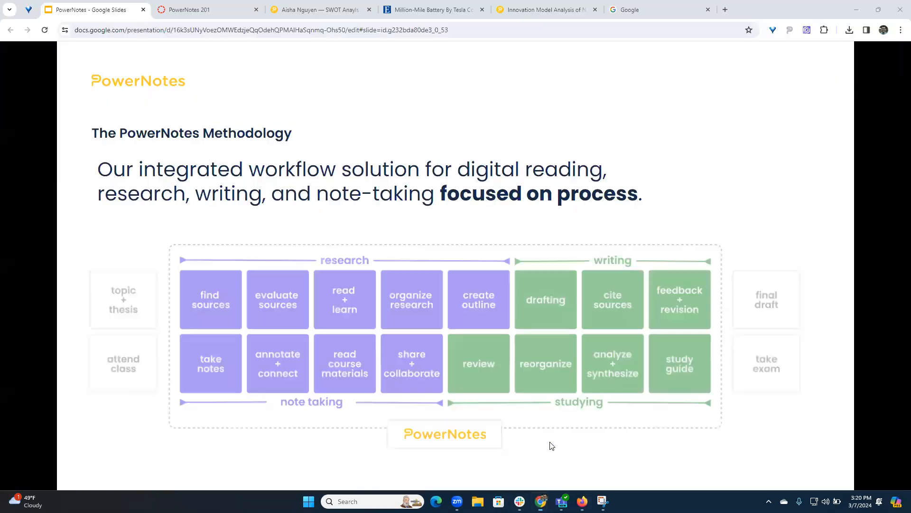
left_click(295, 9)
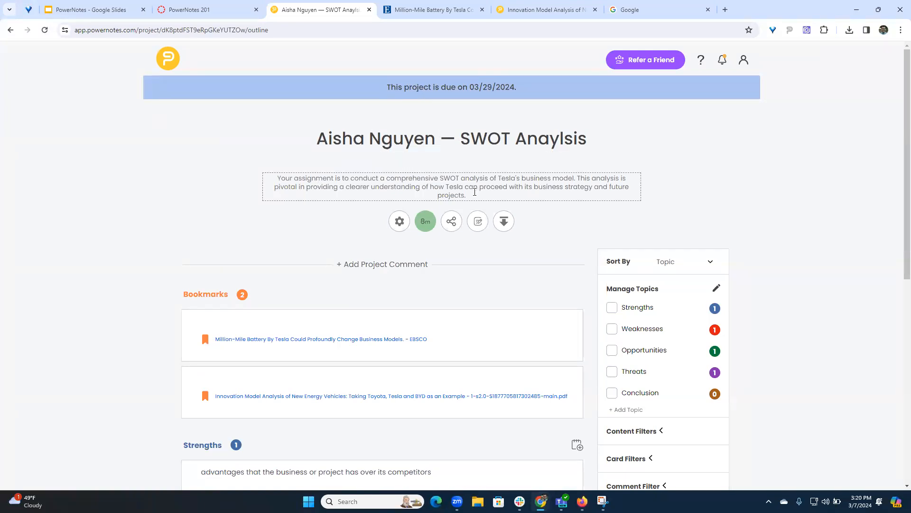
mouse_move(467, 195)
left_mouse_down()
mouse_move(457, 189)
mouse_move(479, 195)
left_mouse_up()
scroll(545, 216, "down", 2)
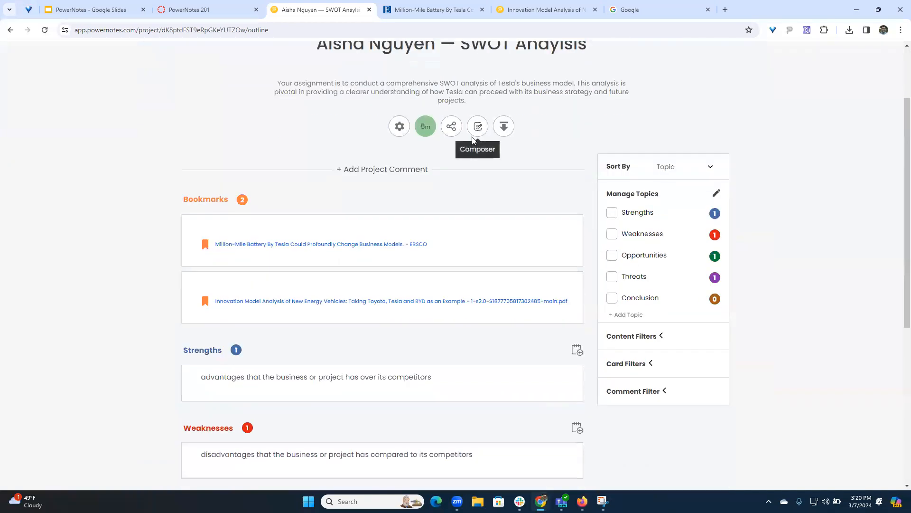
mouse_move(229, 218)
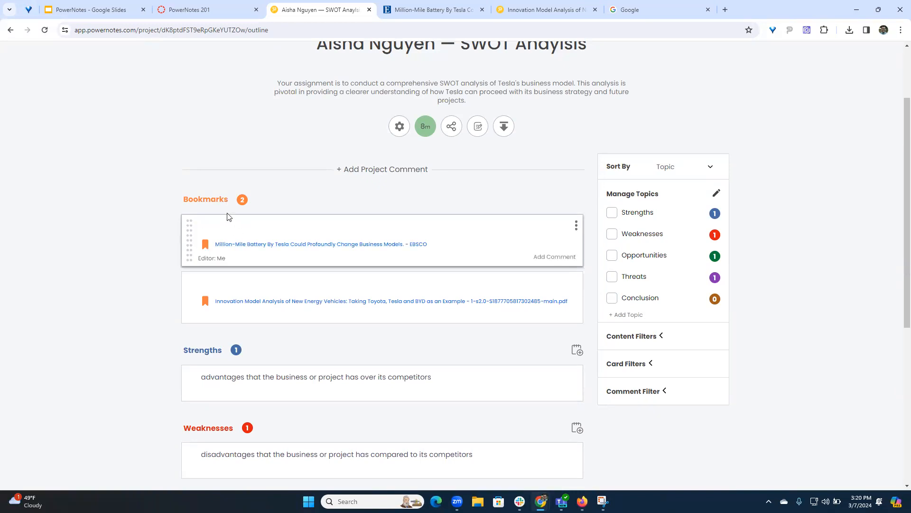
scroll(245, 176, "down", 1)
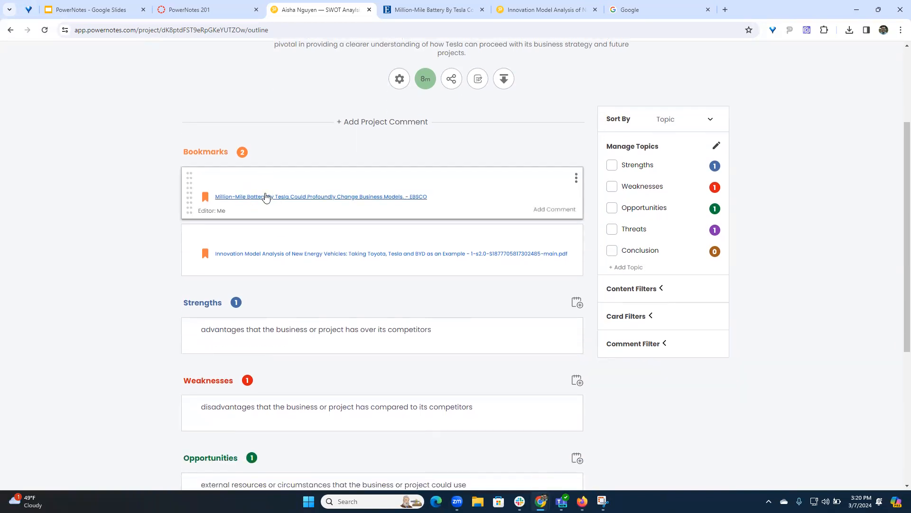
scroll(273, 230, "down", 2)
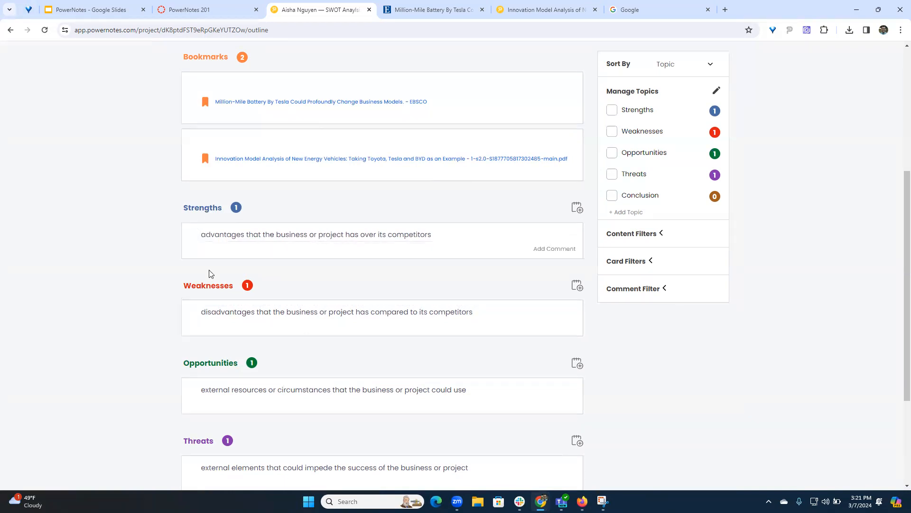
scroll(213, 291, "down", 1)
scroll(213, 291, "down", 1)
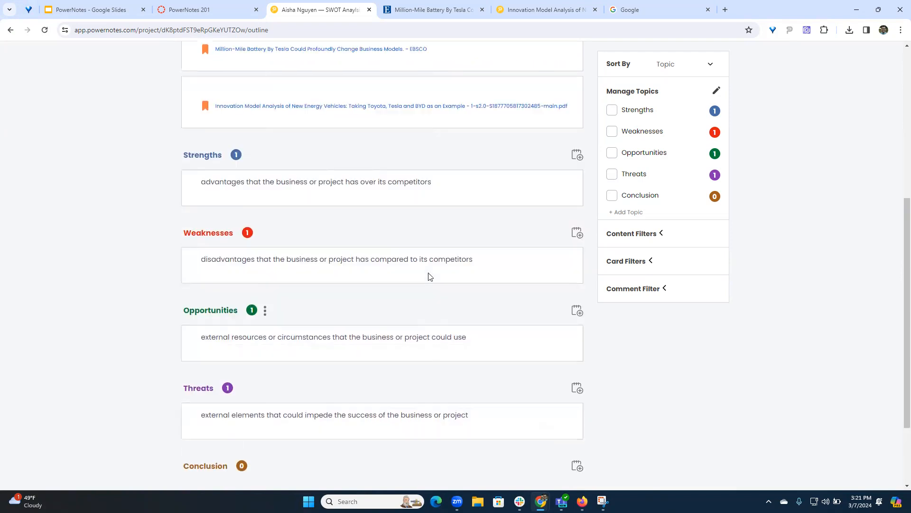
scroll(429, 274, "up", 5)
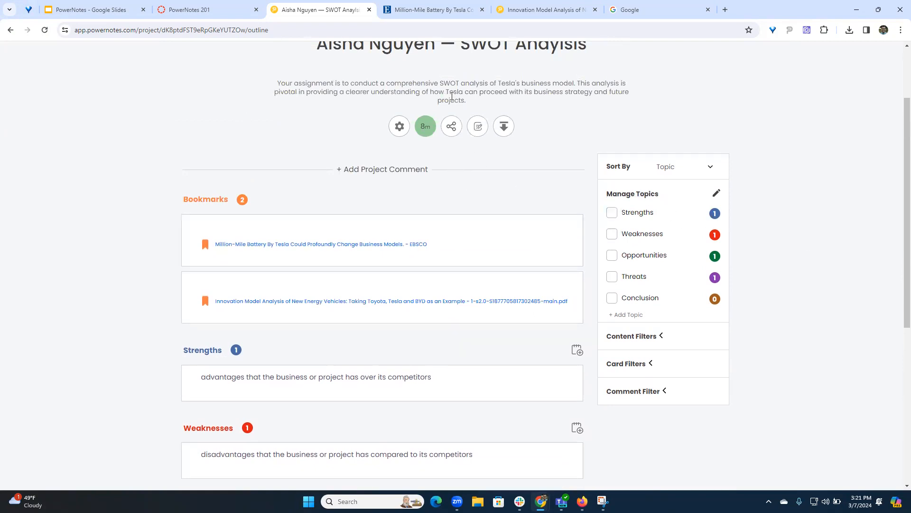
Step: Open the project's Composer and start the draft with "In this assignment, I'm aiming to really dive into Telsa's business strategies and get a clear"
left_click(477, 130)
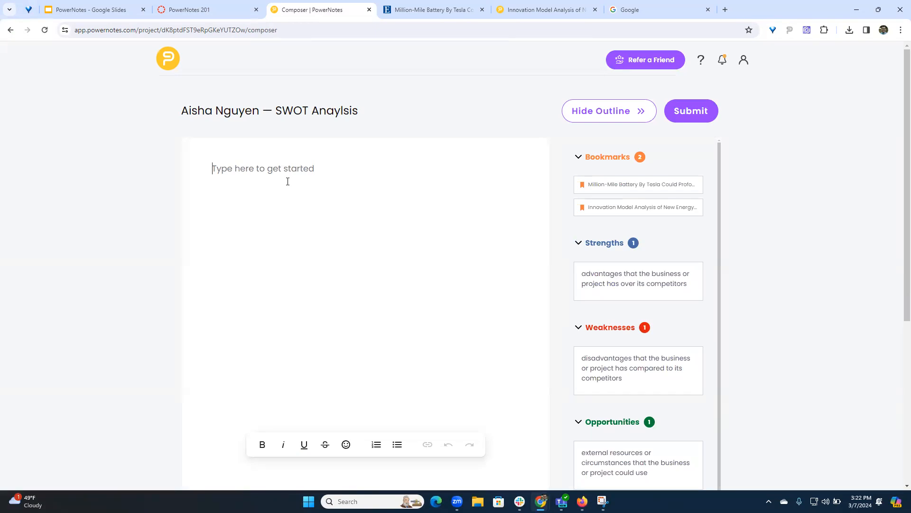
type("In this assignme")
type("nt, ")
type("I'm aiming to ")
type("really di")
type("ve into Tels")
type("a's business")
type(" stra")
type("teg")
key("BackSpace")
type("egies and get a clear")
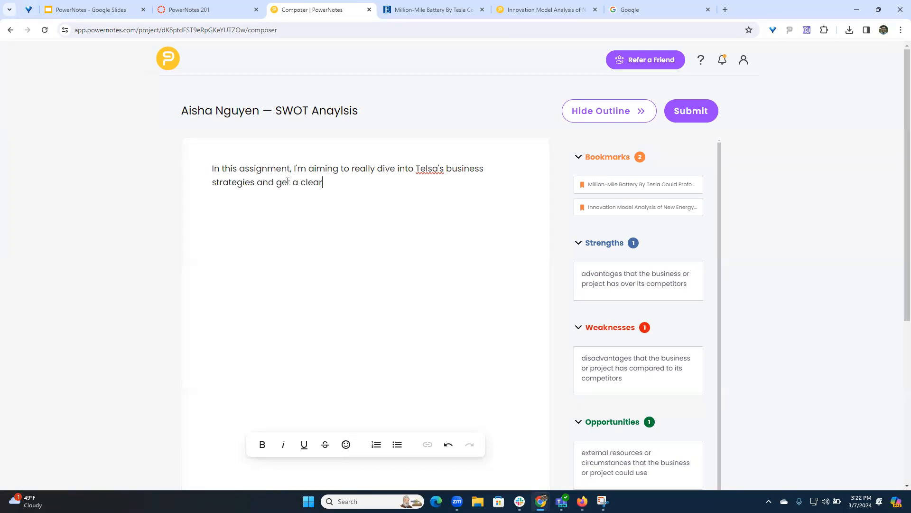
Step: Continue the draft with "picture of how they operate. I also want to explore the internal and external factors that could play a"
type(" picture of how they ope")
type("rate. I also want to exp")
type("lore int")
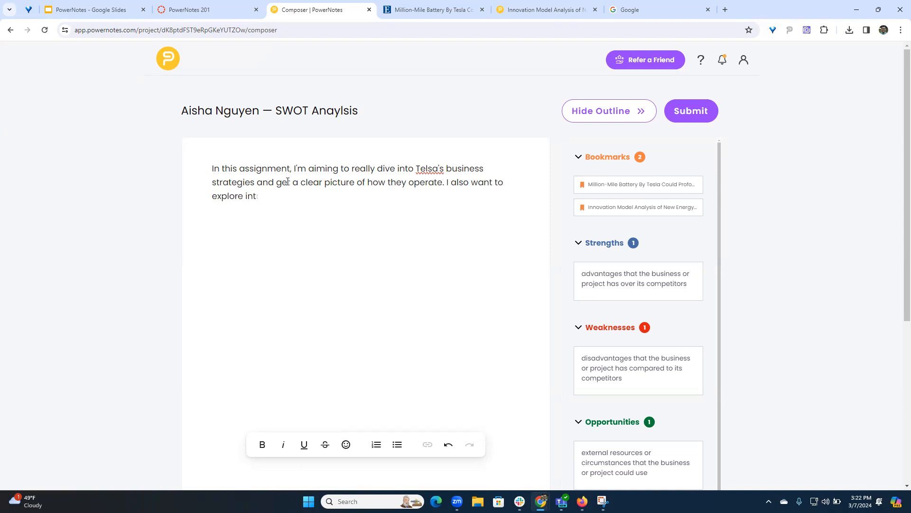
type("ethe internal and extenrnal fac")
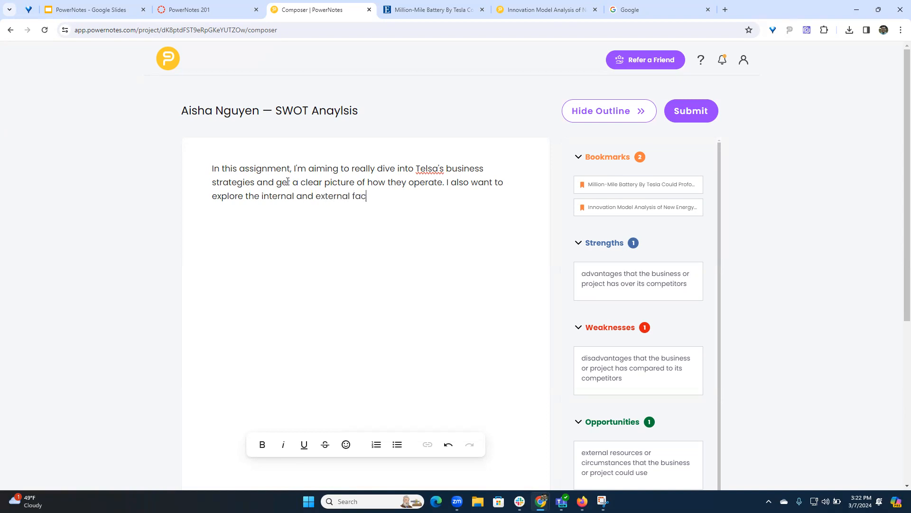
type("tors that could play a ")
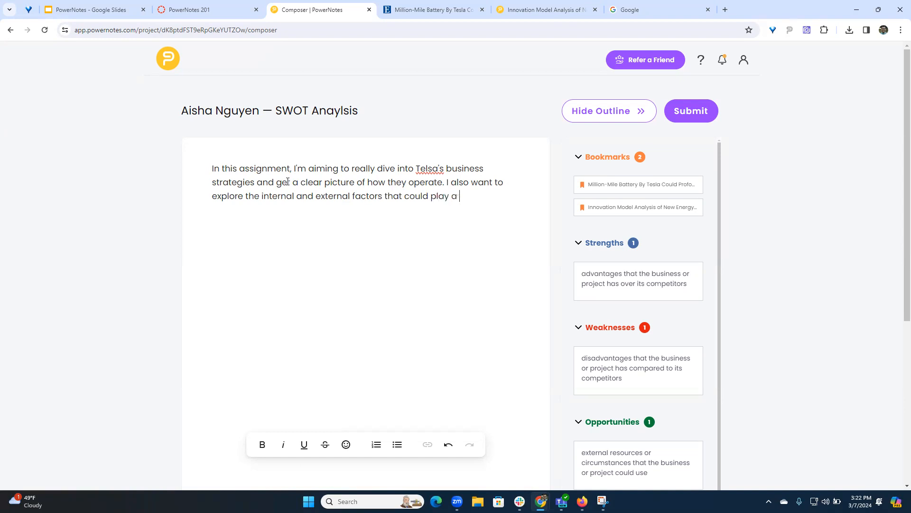
Step: Finish the draft with "big role in shaping Tesla's future and direction of the automative industry as a whole." and correct "automative" to "automotive"
type("big role in shaping Te")
type("sla's fu")
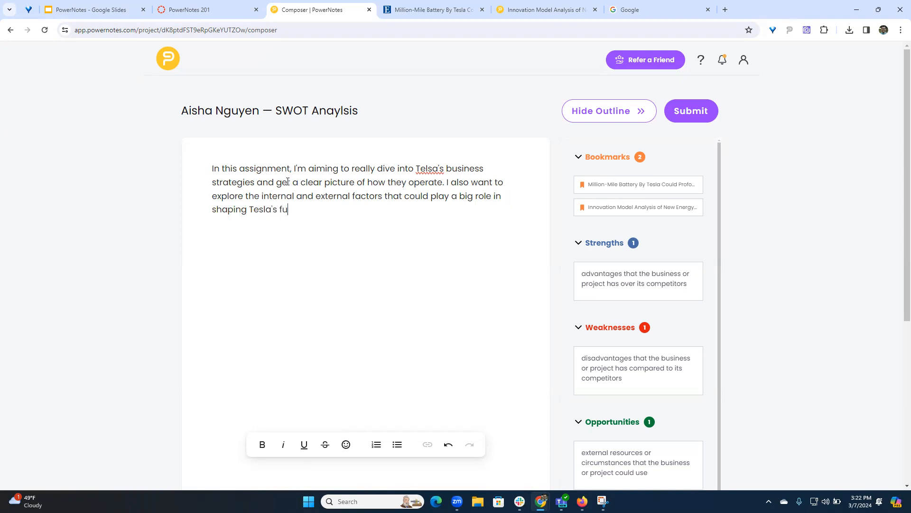
type("ture and direction of the")
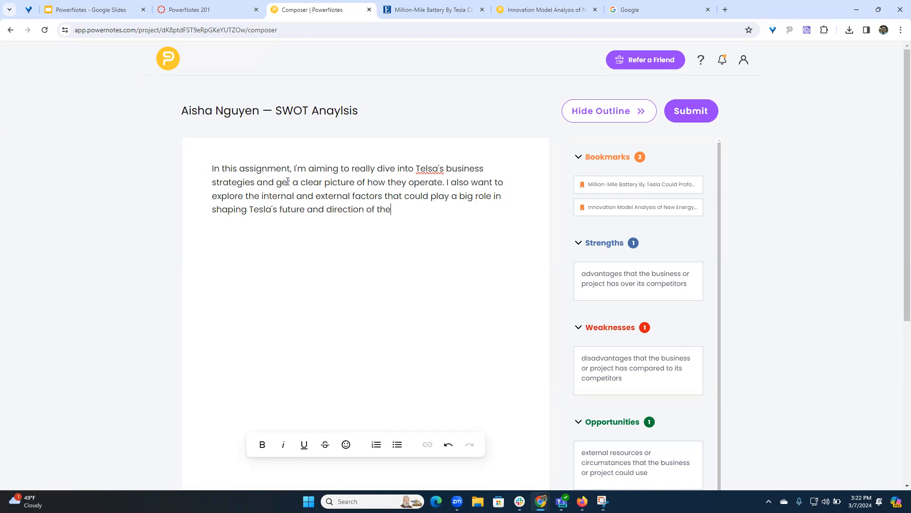
type(" automative industry as a whole.")
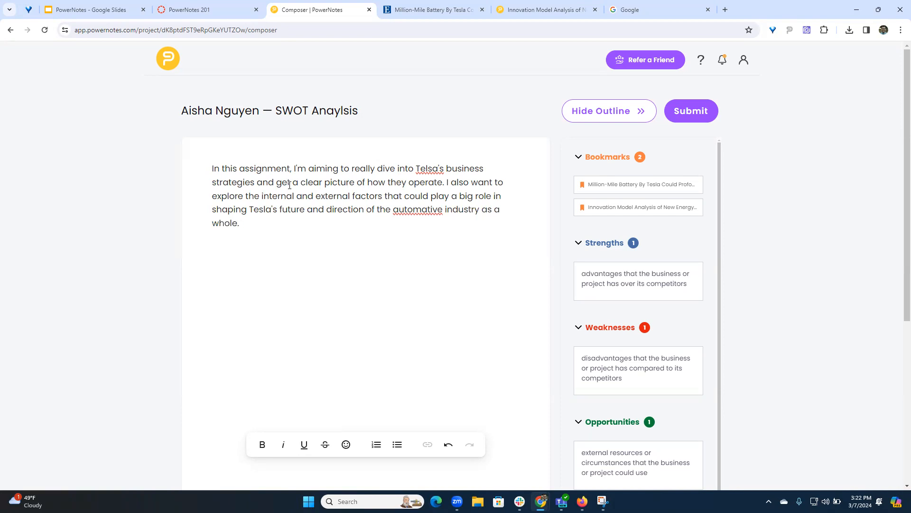
right_click(412, 212)
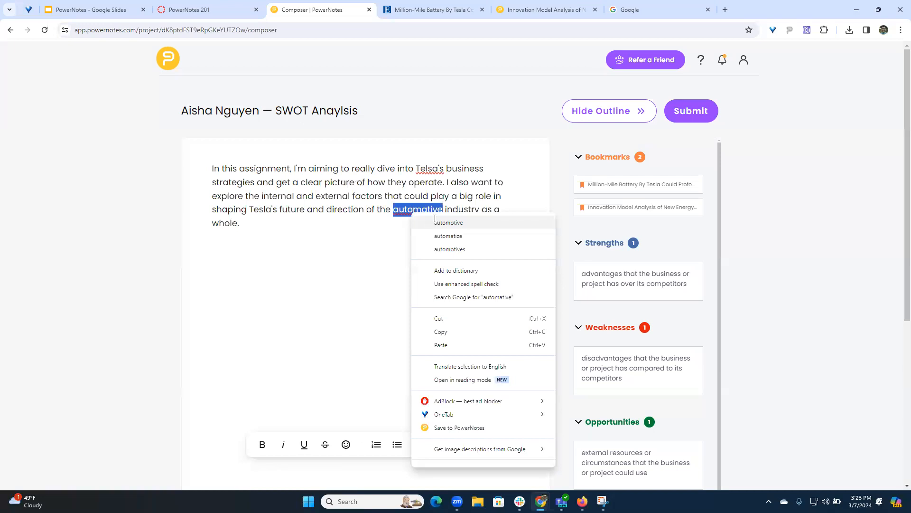
left_click(441, 221)
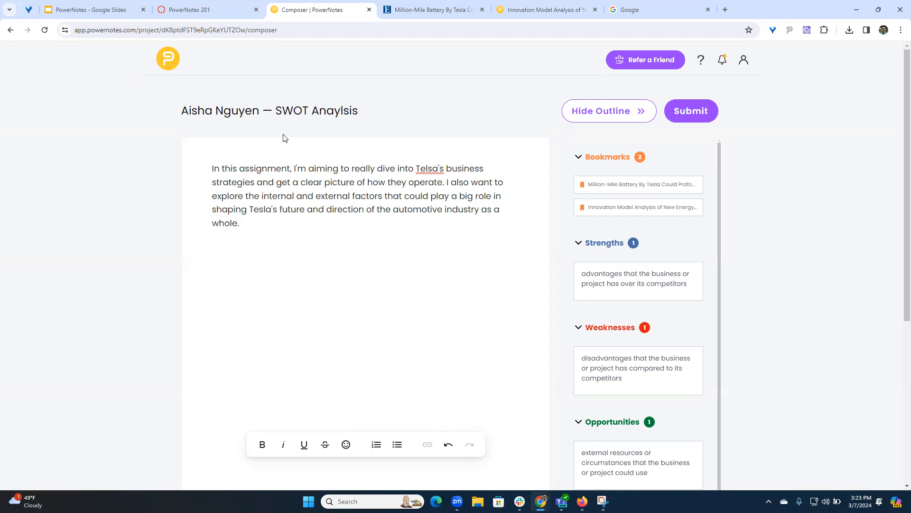
Step: Bring up the EBSCO Million-Mile Battery article and show a slightly widened PowerNotes sidebar beside it
left_click(432, 10)
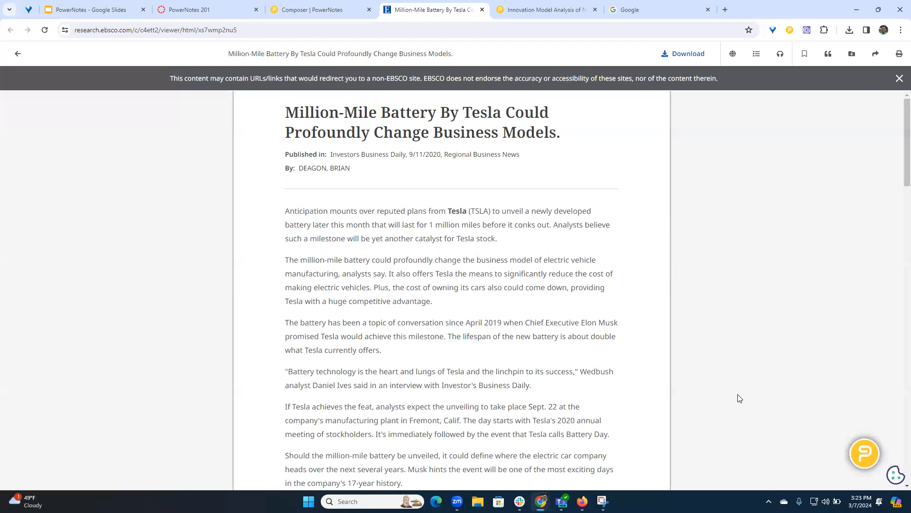
left_click(867, 450)
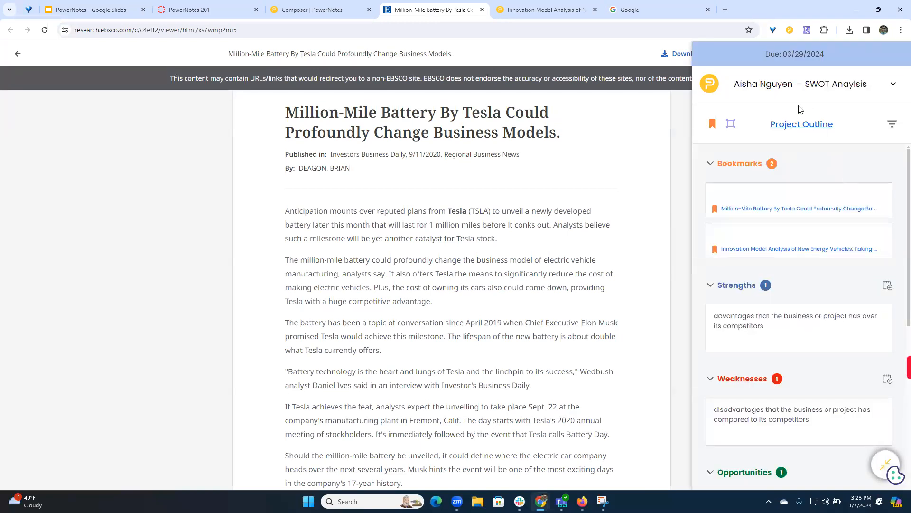
left_click_drag(698, 154, 659, 148)
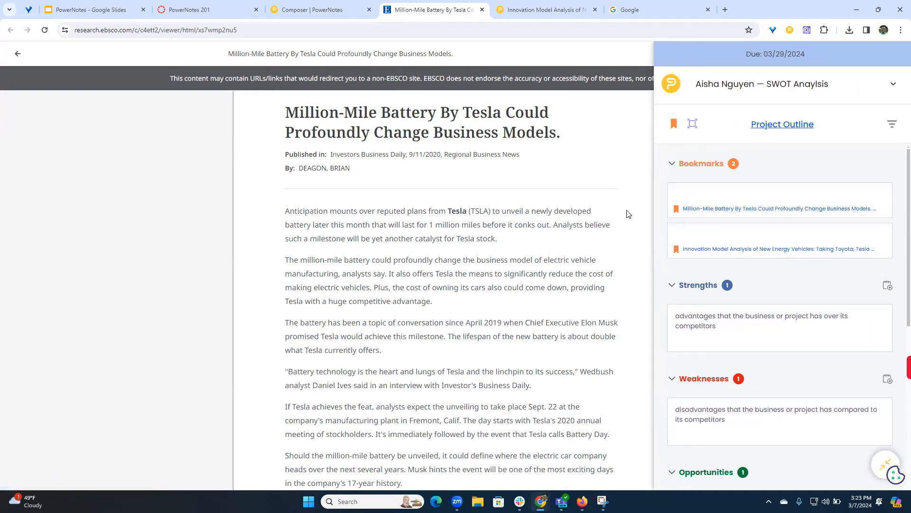
Step: Save the article paragraph beginning "If Tesla achieves the feat" under Weaknesses with the note "Notes. Summarize. Why am I saving this?"
scroll(354, 282, "down", 2)
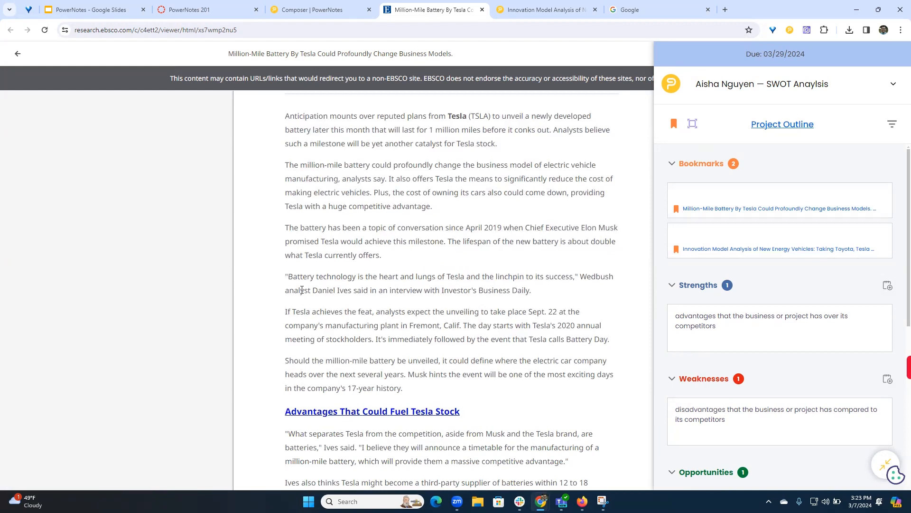
scroll(301, 289, "down", 2)
left_click_drag(286, 214, 610, 252)
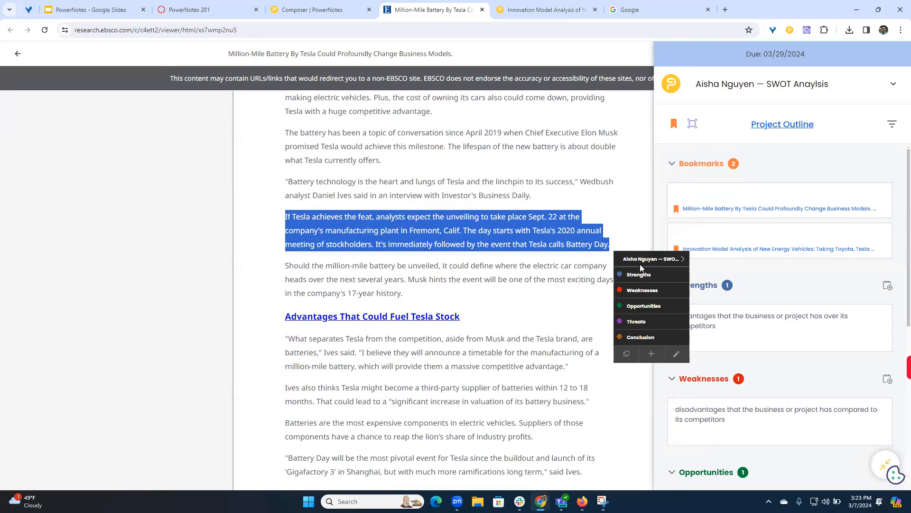
left_click(642, 289)
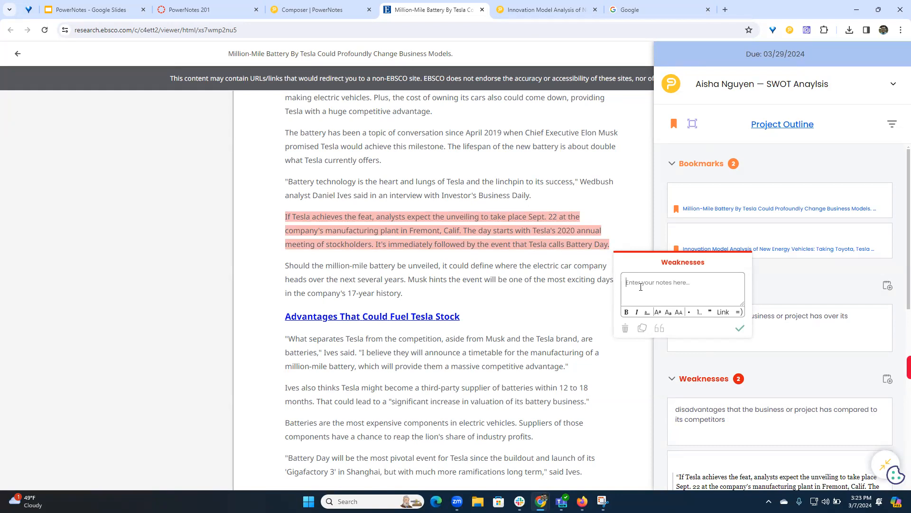
type("Notes. Summarize. Why am I saving this?")
key("Return")
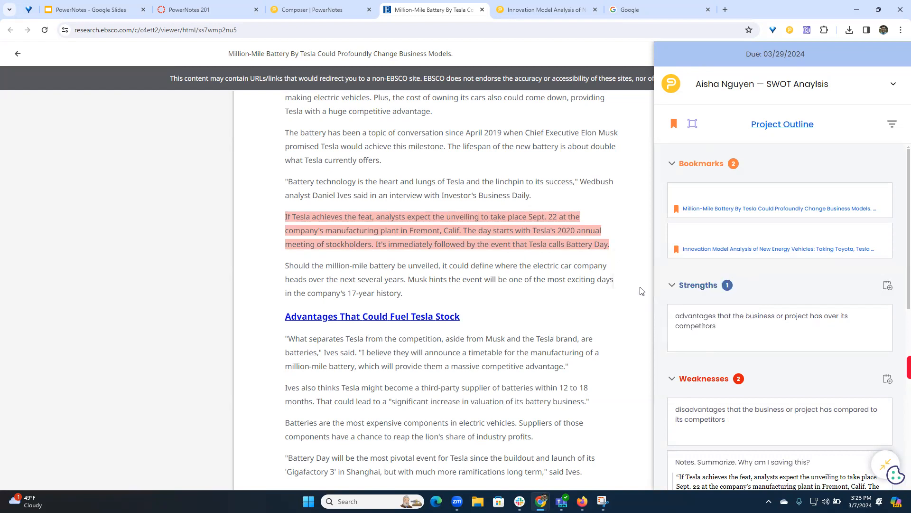
Step: Add a standalone note reading "Great idea" to the Opportunities topic in the project outline
scroll(769, 328, "down", 2)
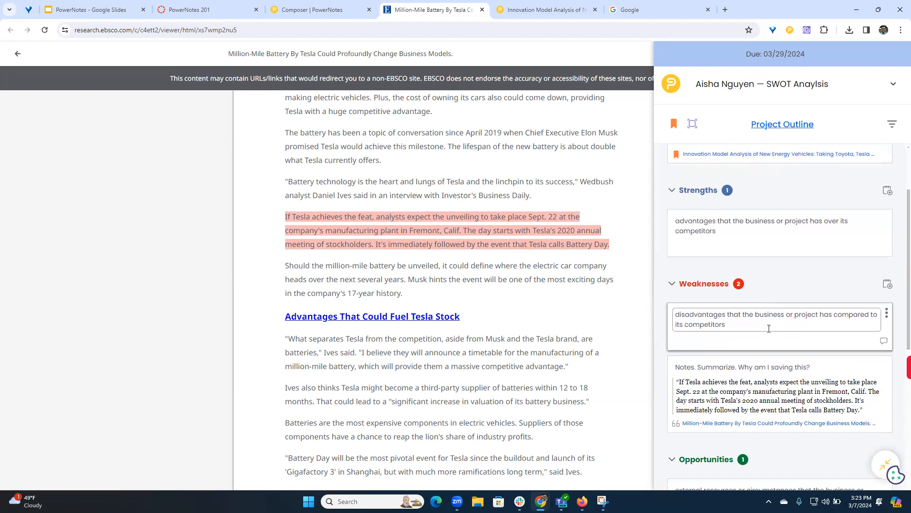
scroll(766, 326, "down", 1)
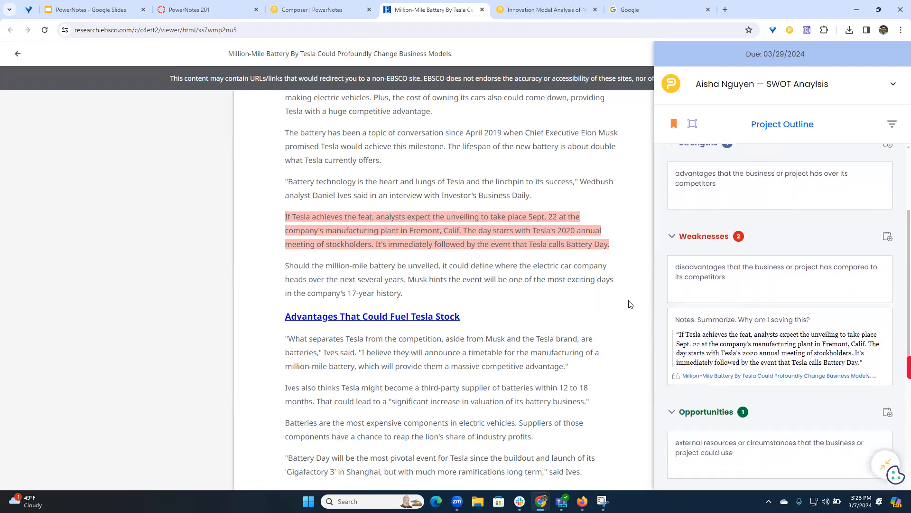
scroll(717, 316, "down", 2)
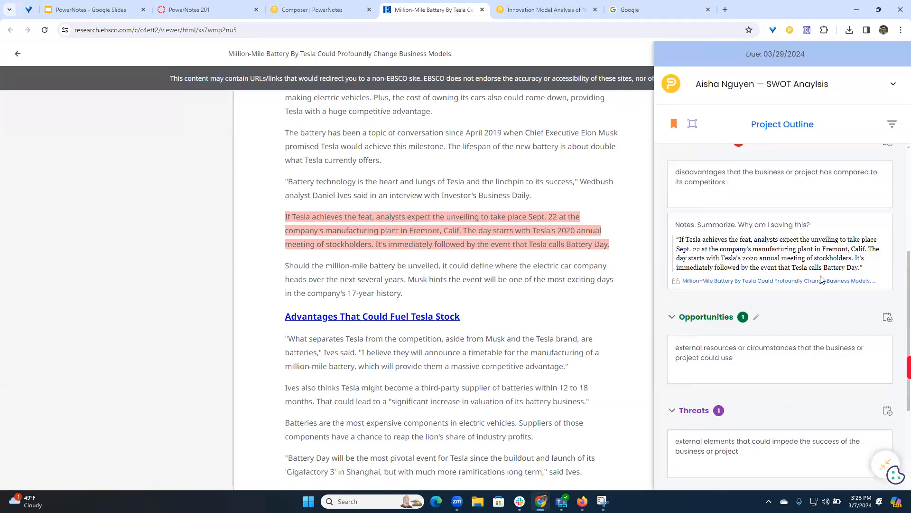
left_click(887, 318)
type("Great iudea")
left_click(660, 333)
Step: Add a standalone note reading "Start to my conclusion." to the Conclusion topic
scroll(743, 310, "down", 4)
scroll(744, 311, "down", 2)
left_click(887, 271)
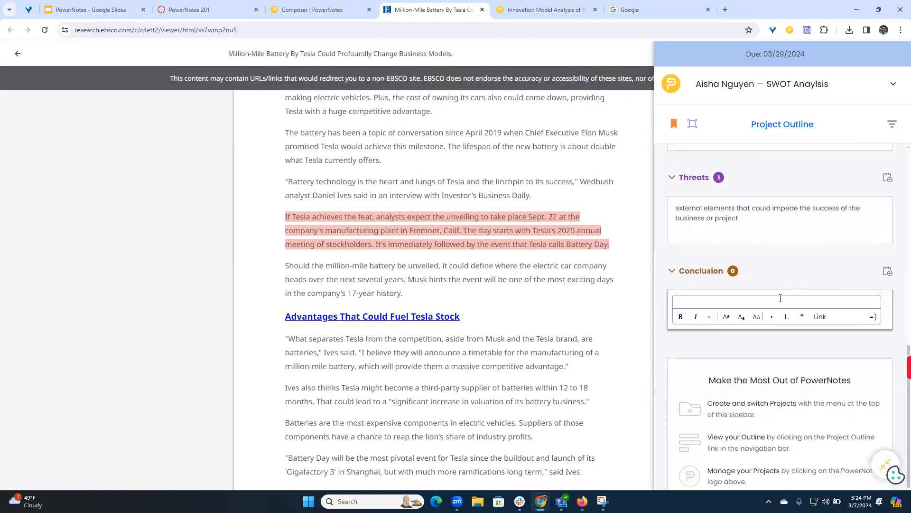
type("Start to my conclusiuo")
left_click(731, 338)
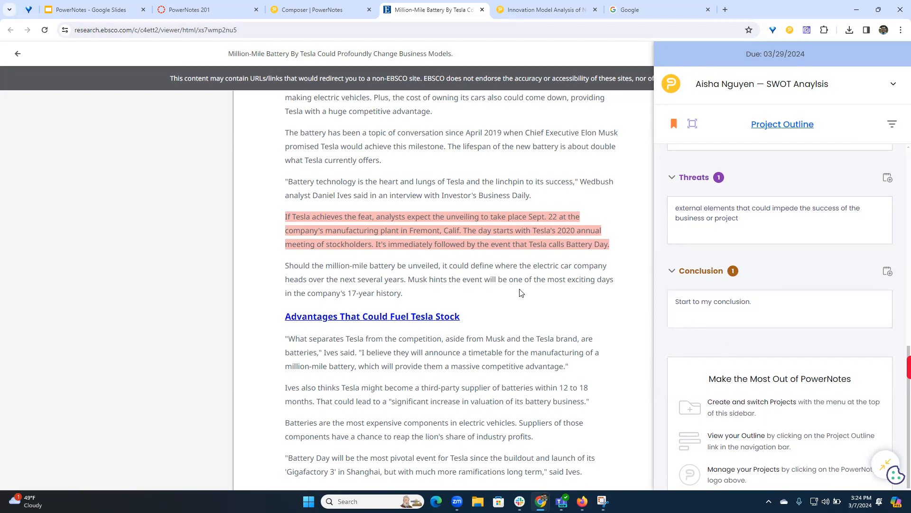
Step: In the Innovation Model Analysis PDF, save the first sentence of "2. Illustrations" under Opportunities with the note "Notes"
left_click(544, 8)
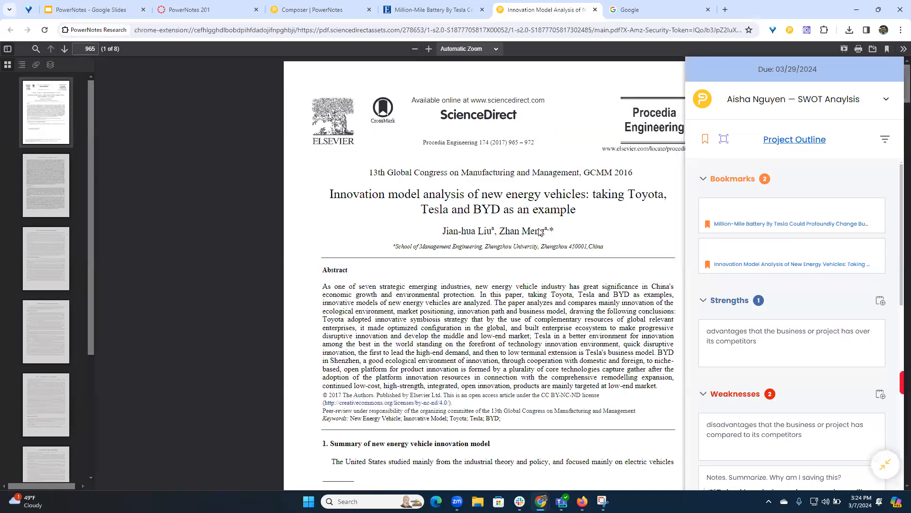
scroll(540, 232, "down", 7)
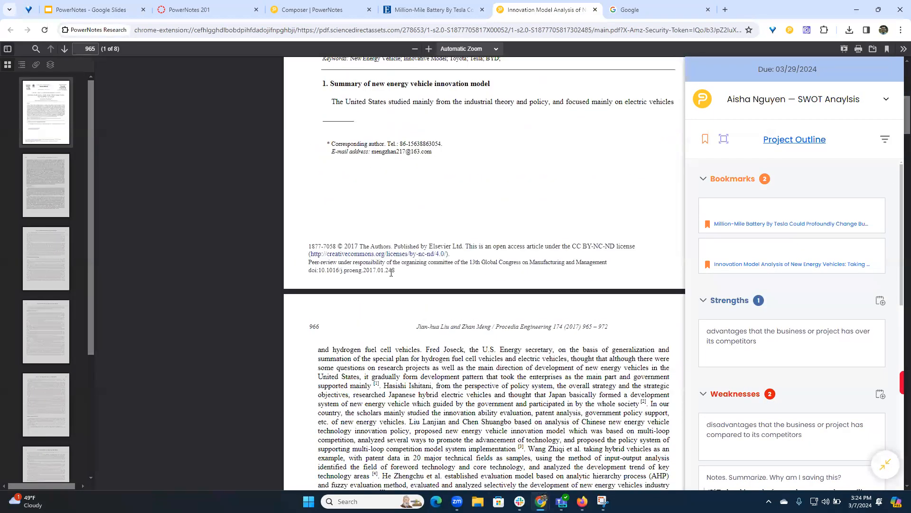
scroll(391, 272, "down", 8)
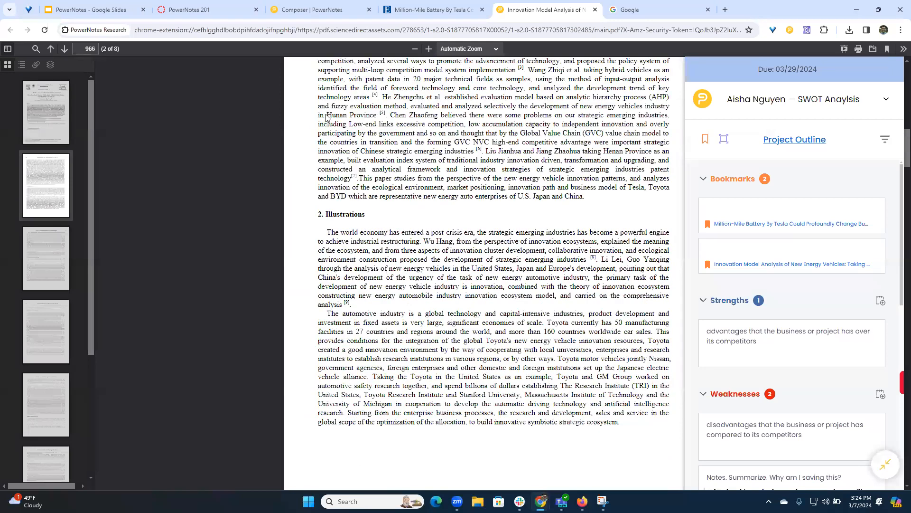
scroll(327, 118, "down", 2)
left_click_drag(327, 116, 420, 126)
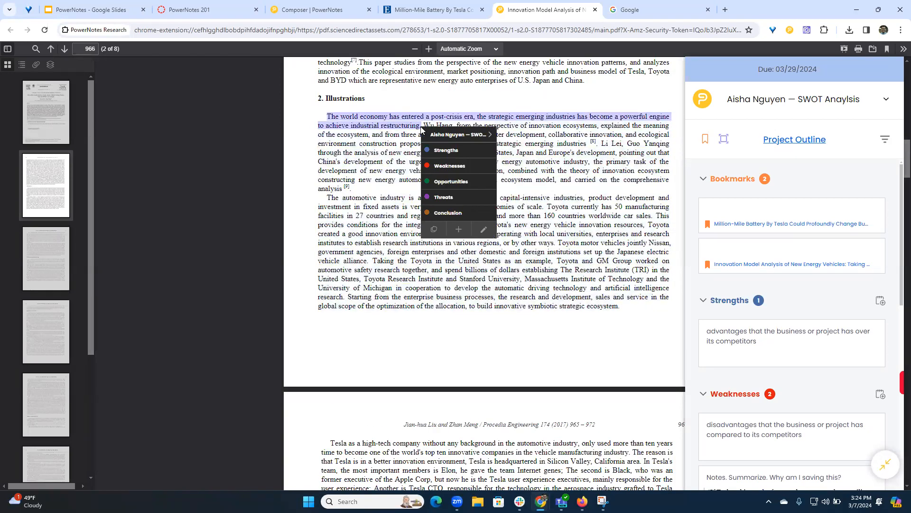
left_click(449, 182)
type("notes")
key("Return")
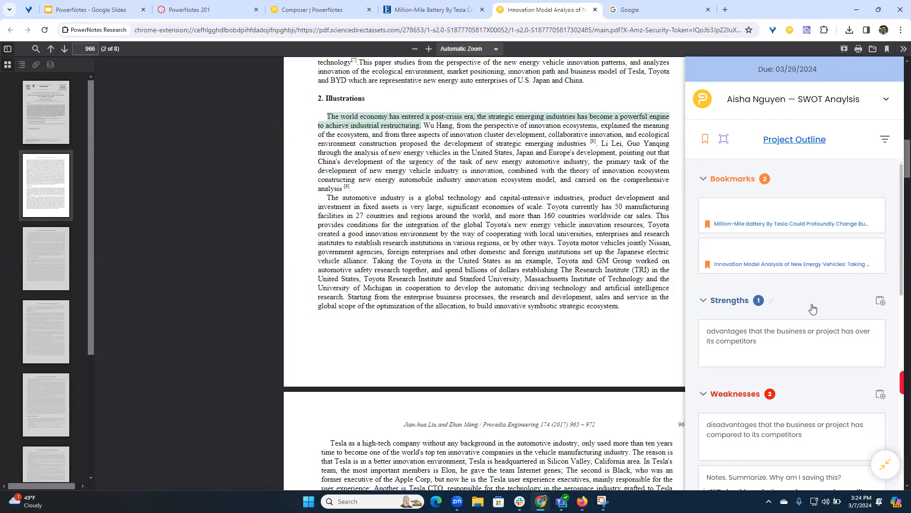
Step: Open the citation information of the newly saved Opportunities highlight in the outline and save its MLA (9th ed.) citation
scroll(781, 285, "down", 5)
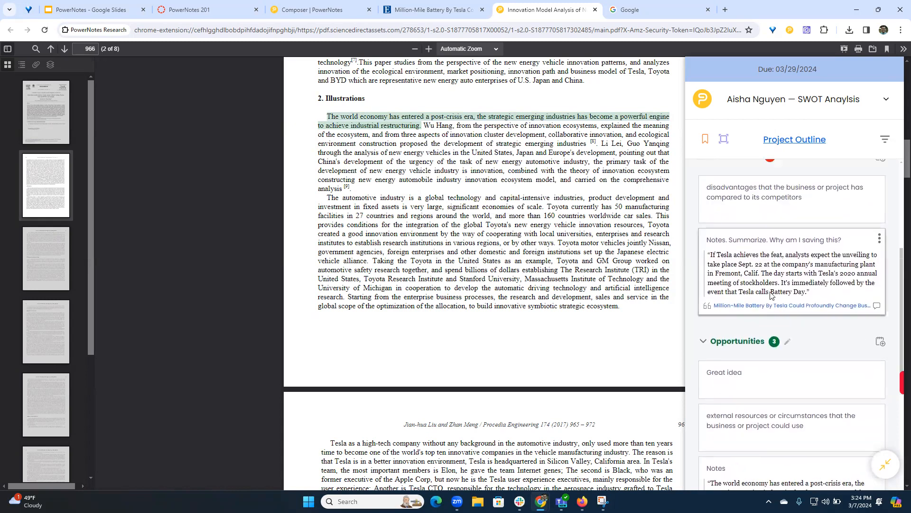
scroll(758, 282, "down", 4)
scroll(758, 282, "down", 3)
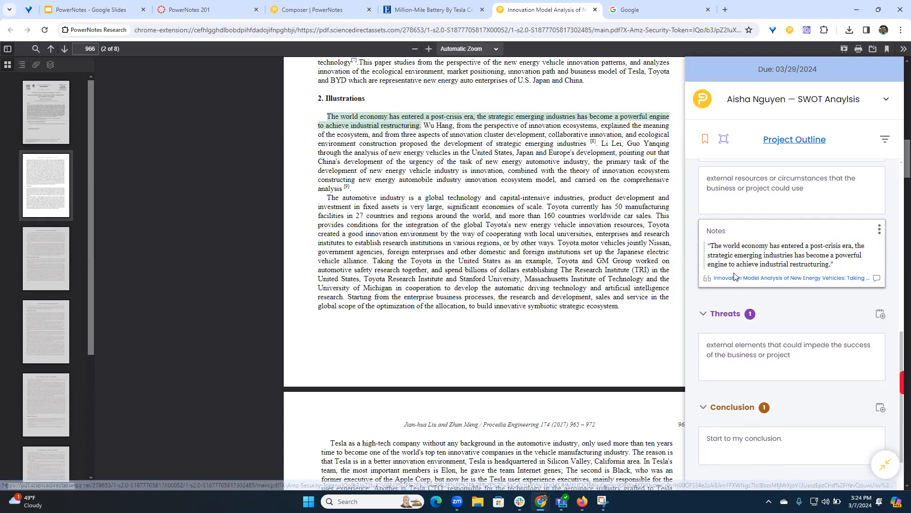
left_click(708, 281)
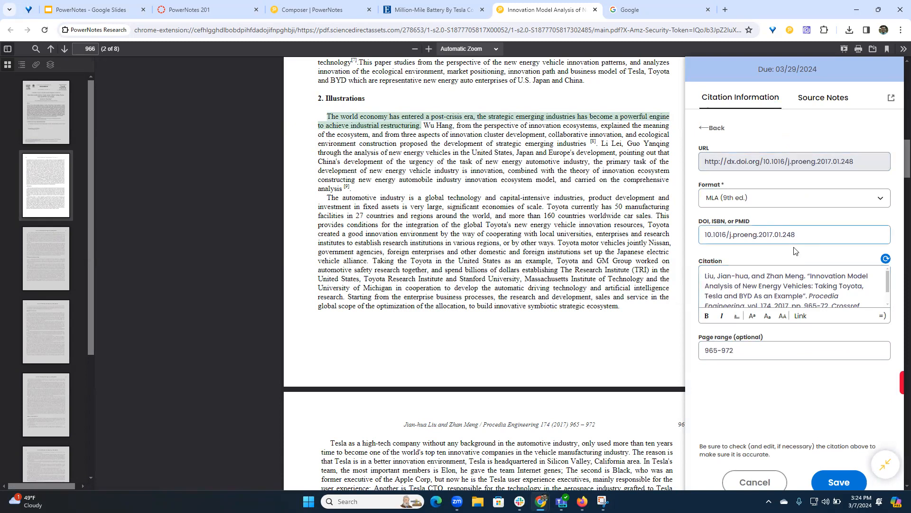
left_click(834, 482)
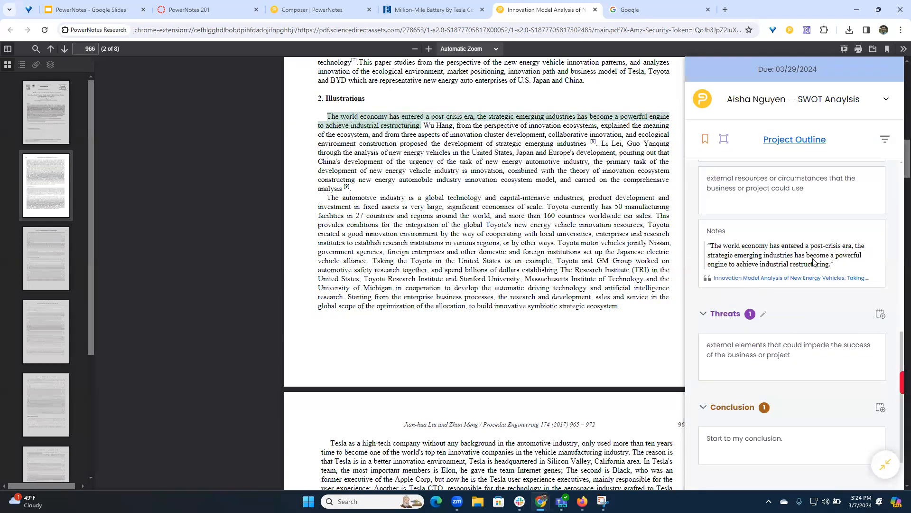
scroll(816, 266, "up", 5)
scroll(816, 266, "up", 4)
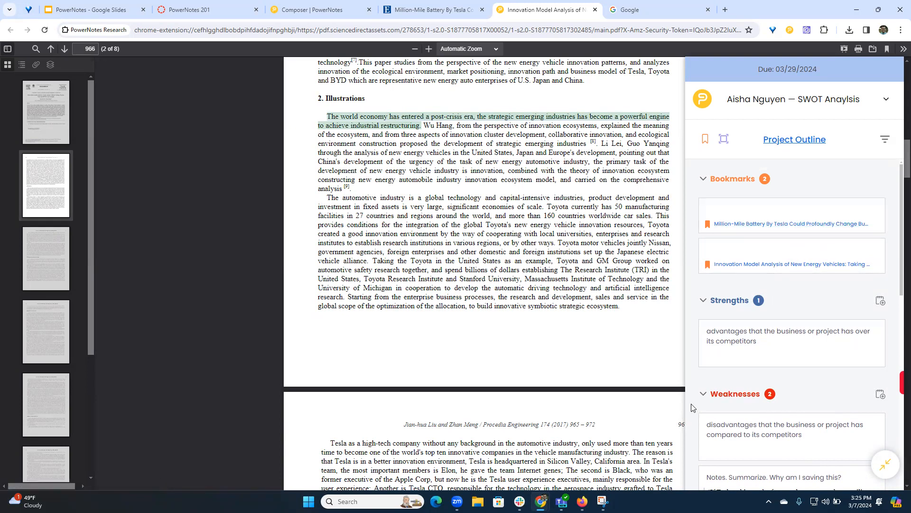
Step: Switch to the Firefox admin window and open the student projects list for the SWOT Anaylsis assignment
mouse_move(582, 501)
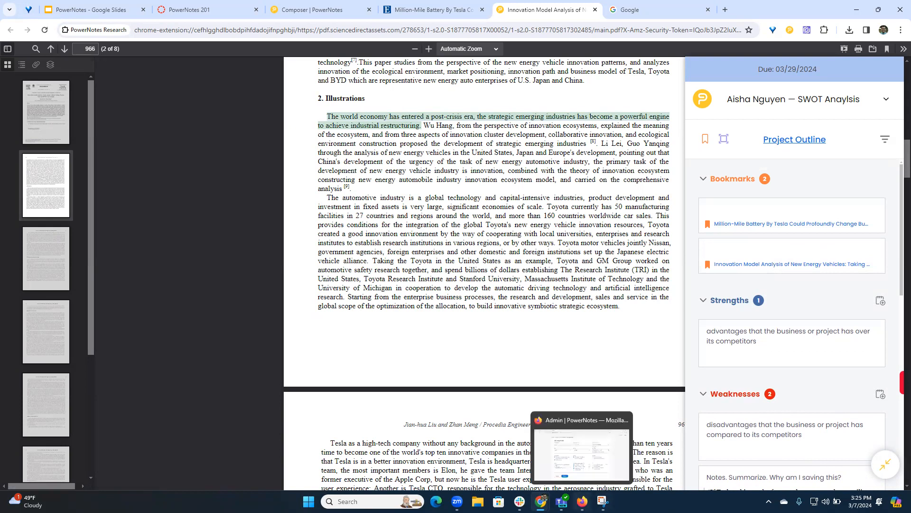
left_click(584, 480)
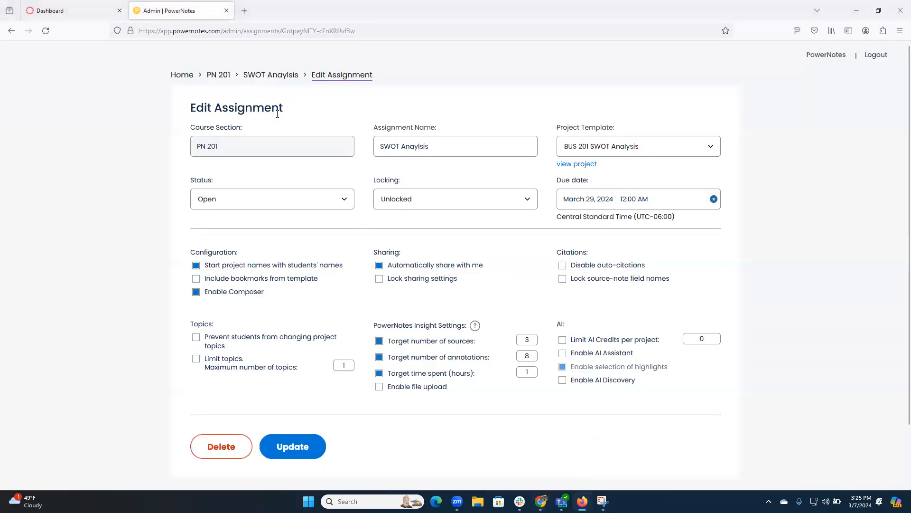
left_click(263, 77)
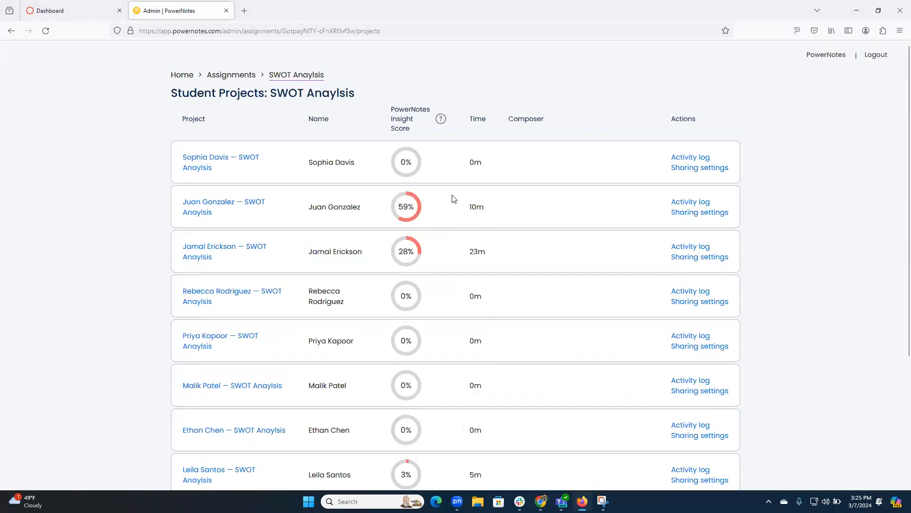
Step: Examine the students' PowerNotes Insight scores, time spent and Composer submission status across the whole project list
scroll(337, 143, "down", 2)
scroll(332, 121, "up", 2)
scroll(427, 219, "down", 1)
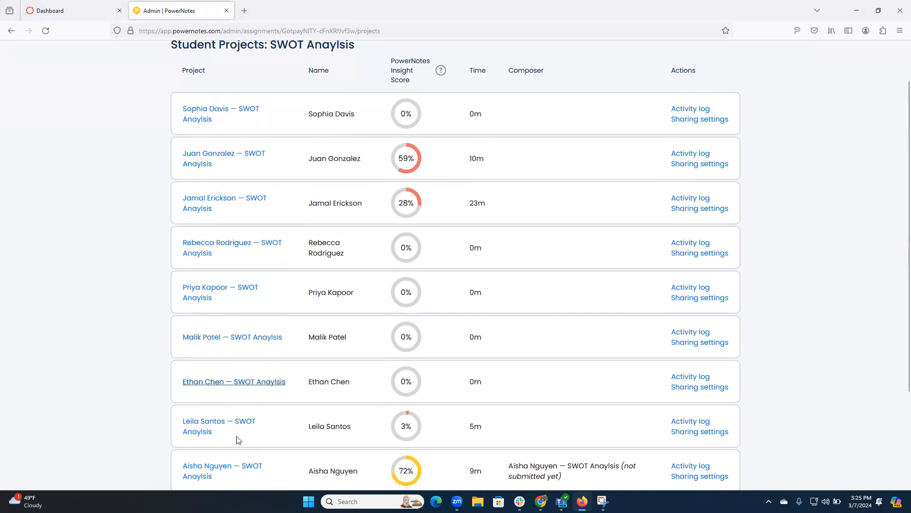
scroll(238, 437, "down", 2)
scroll(406, 180, "up", 2)
scroll(468, 420, "down", 2)
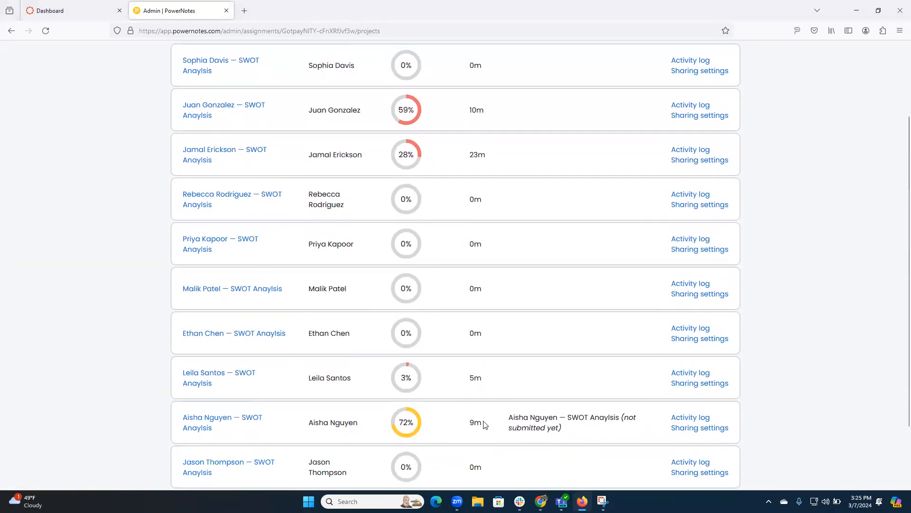
scroll(439, 209, "up", 3)
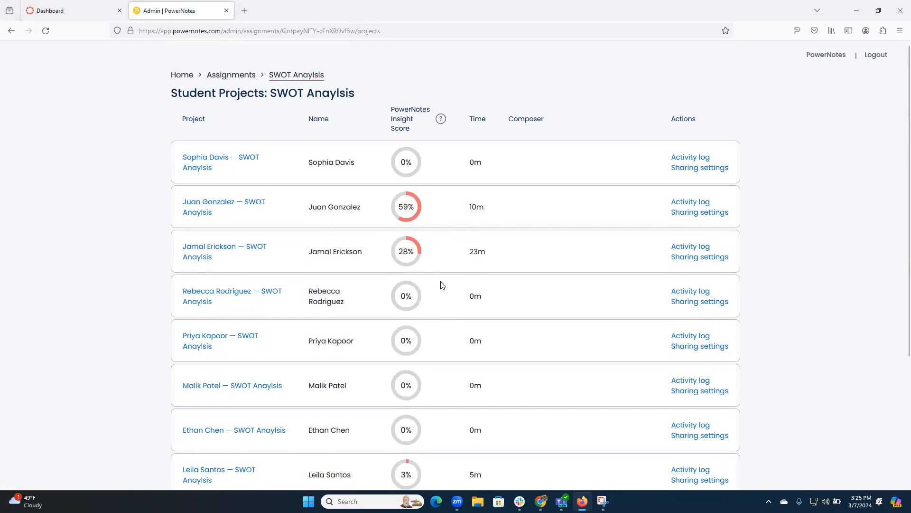
scroll(441, 295, "down", 2)
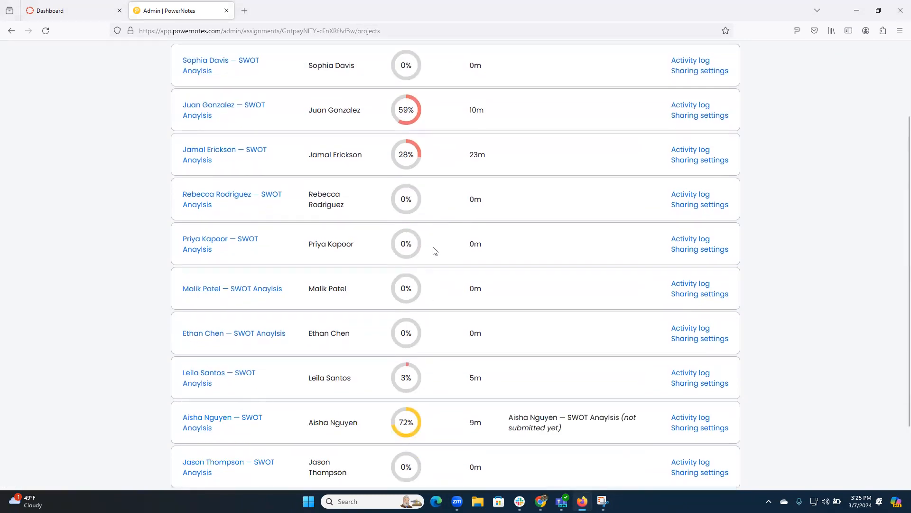
scroll(447, 287, "down", 2)
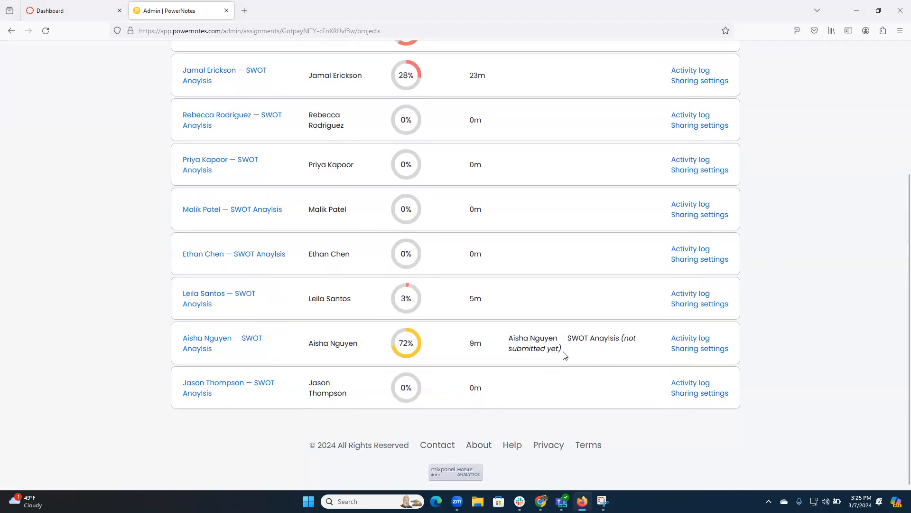
Step: Switch back to the student's Chrome window, open the SWOT Anaylsis project from the projects list, and bring up its Composer document
mouse_move(542, 502)
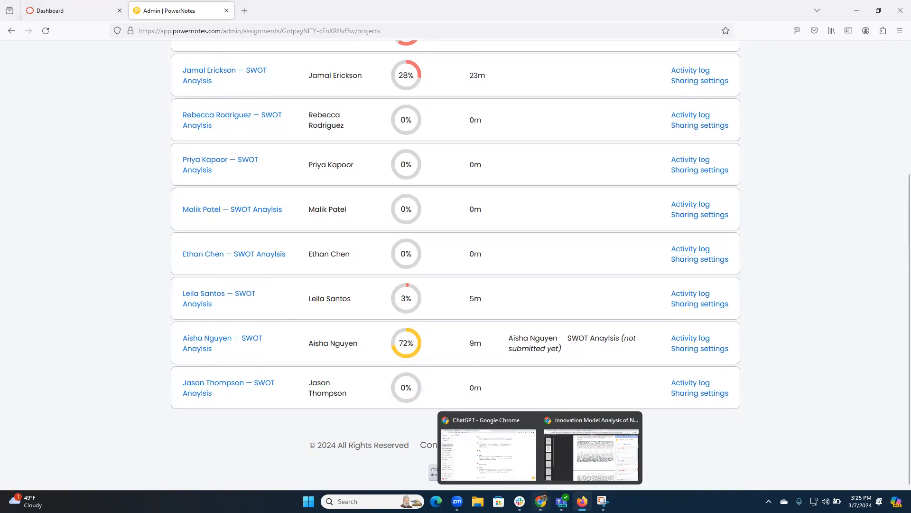
left_click(570, 454)
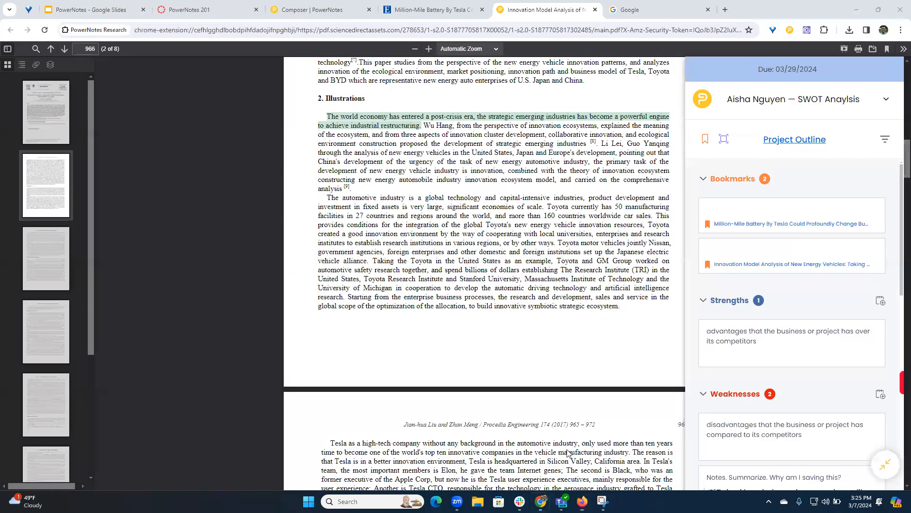
left_click(335, 5)
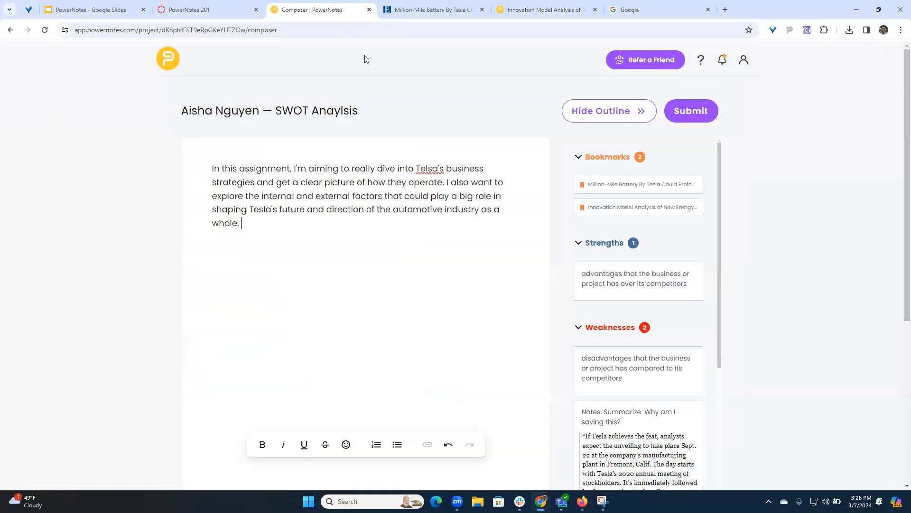
left_click(173, 52)
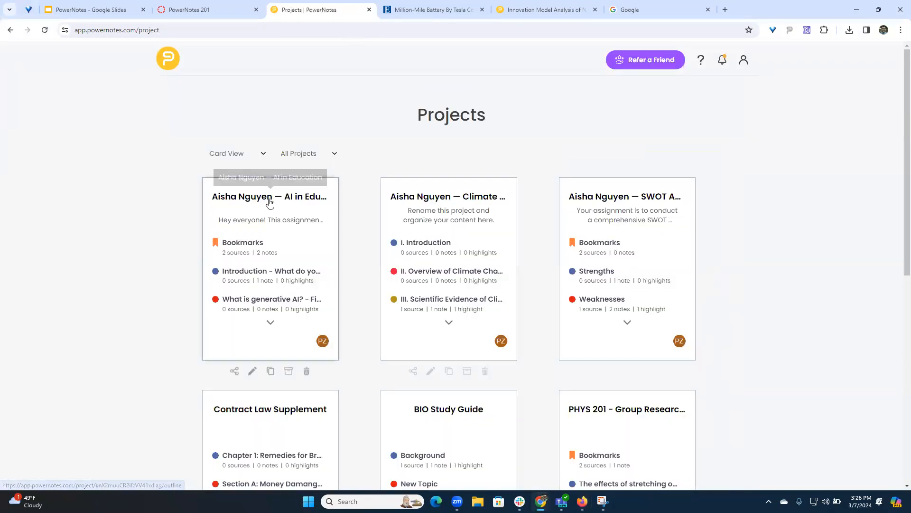
left_click(628, 205)
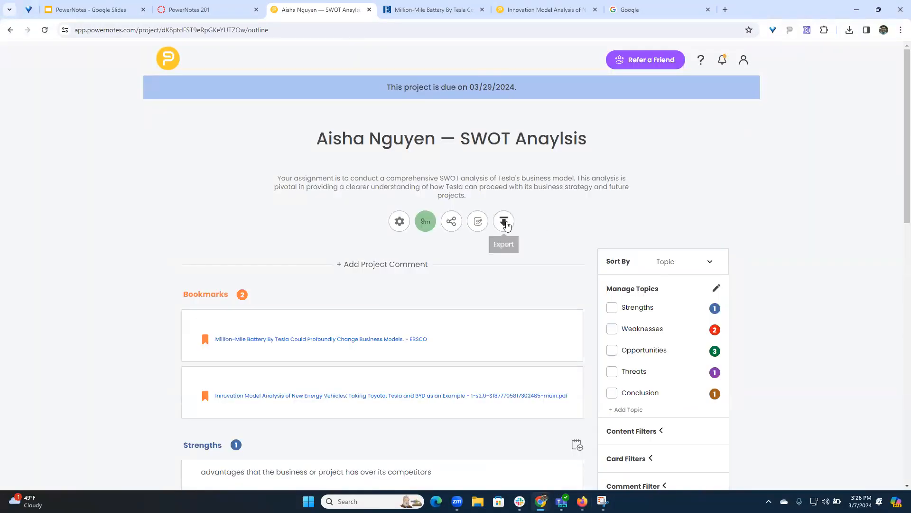
left_click(481, 227)
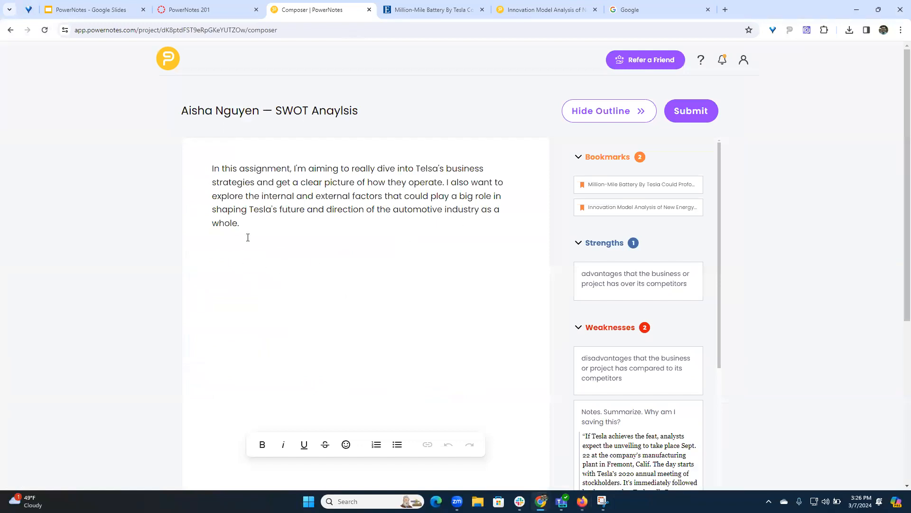
Step: Insert the Weaknesses card "Notes. Summarize. Why am I saving this?" on a new line below the Composer introduction
left_click(249, 234)
key("Return")
scroll(258, 233, "down", 1)
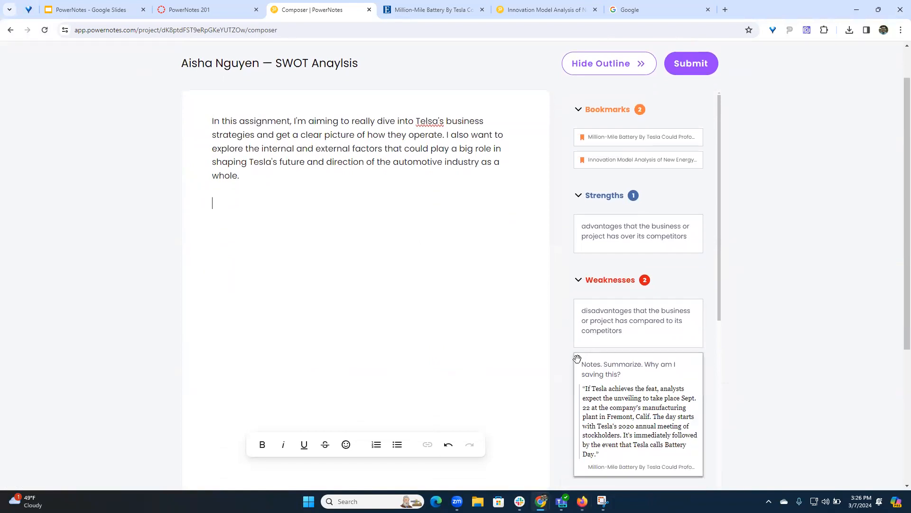
left_click_drag(576, 358, 266, 214)
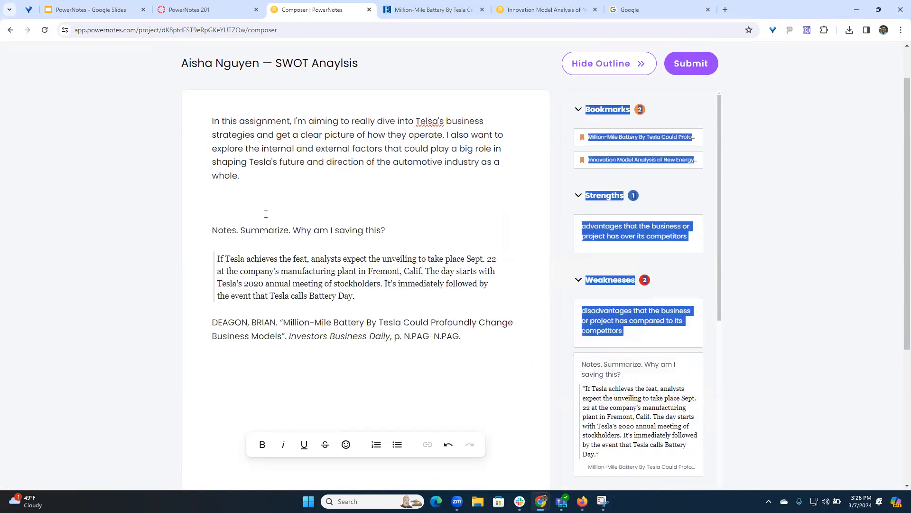
left_click(557, 191)
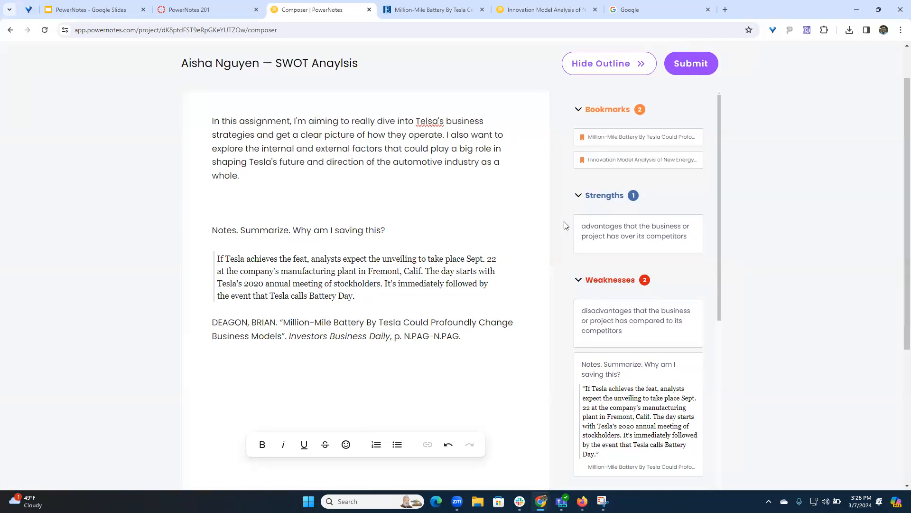
Step: Insert the Opportunities card "Notes", with its quote on the world economy, below the first citation in the draft
scroll(632, 254, "down", 7)
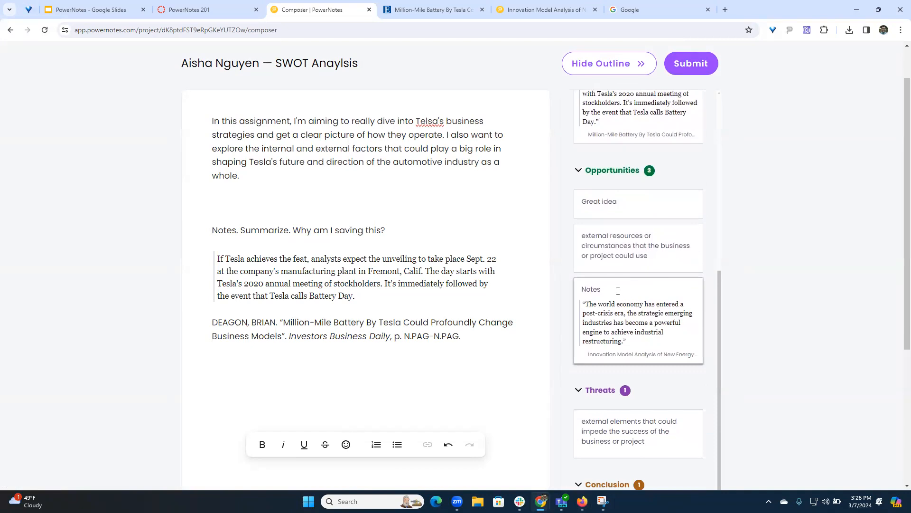
left_click_drag(592, 328, 369, 332)
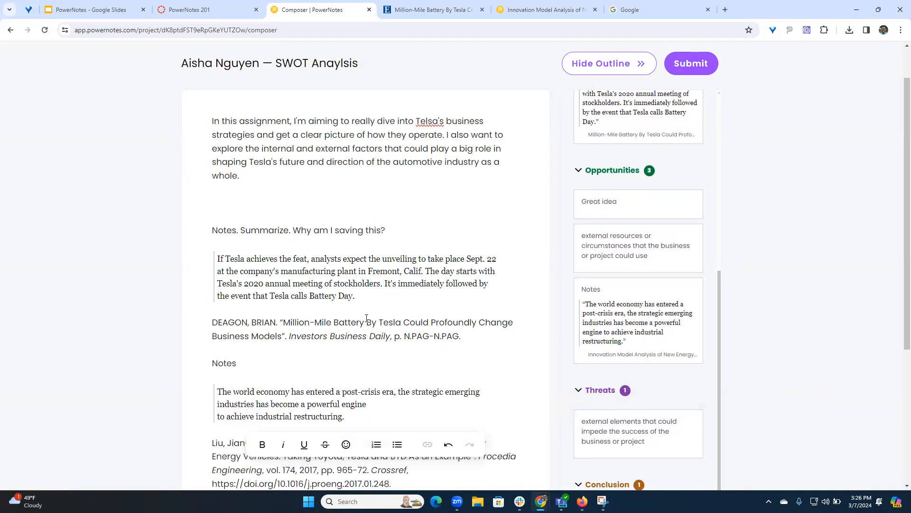
scroll(369, 312, "down", 5)
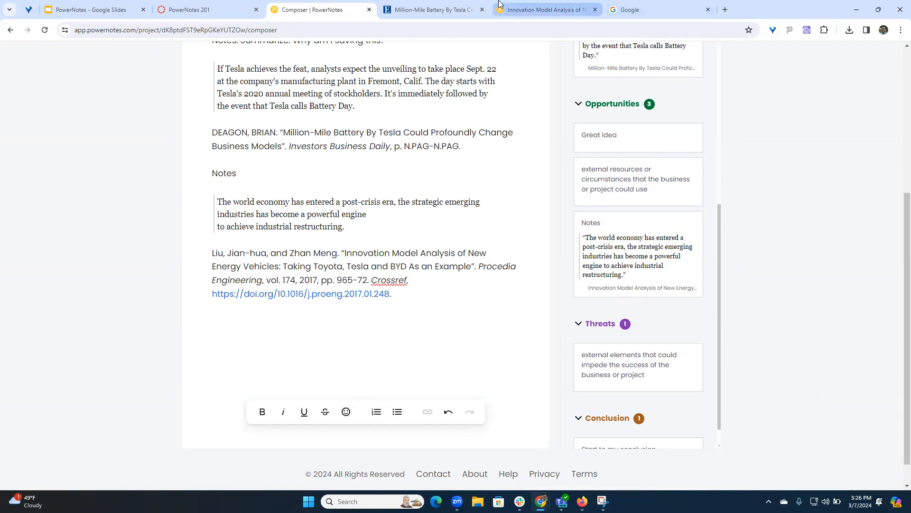
Step: Copy the EBSCO article paragraph beginning "Batteries are the most expensive components" and paste it at the end of the Composer draft
left_click(434, 10)
scroll(350, 358, "down", 2)
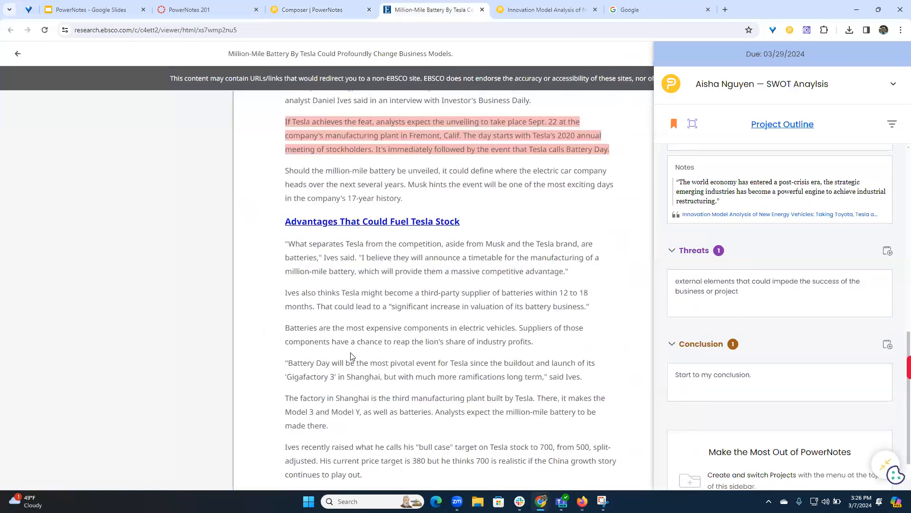
left_click_drag(286, 331, 532, 342)
right_click(489, 334)
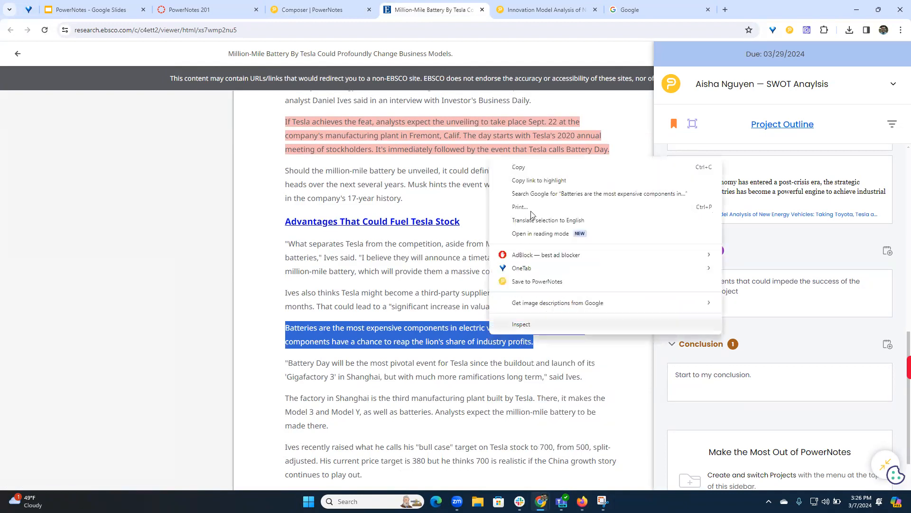
left_click(525, 169)
left_click(312, 9)
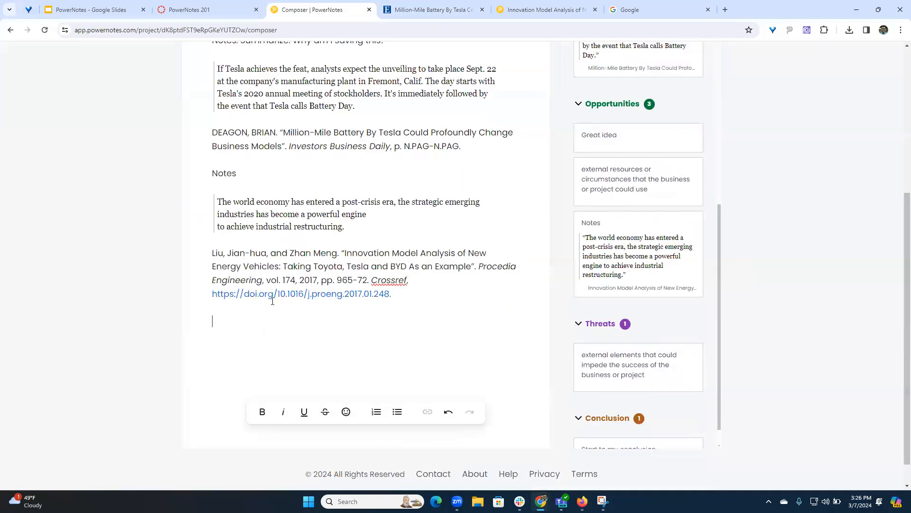
right_click(225, 325)
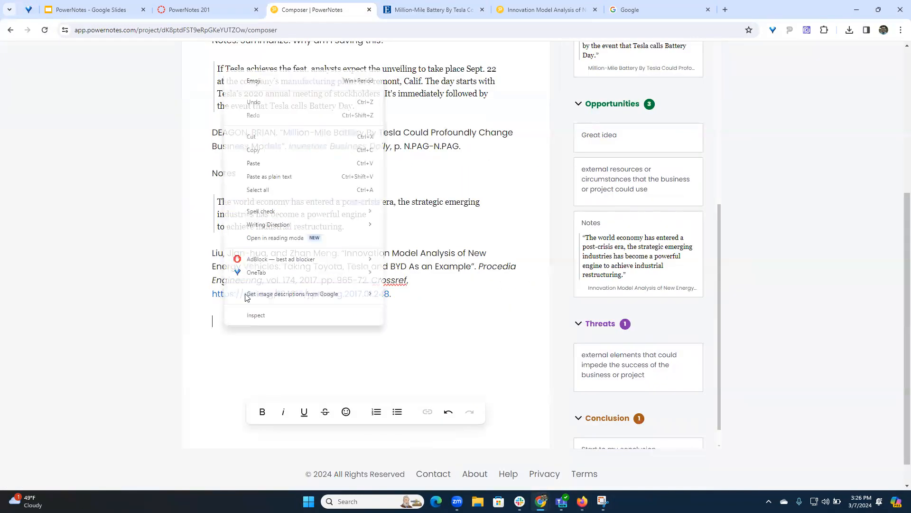
left_click(264, 163)
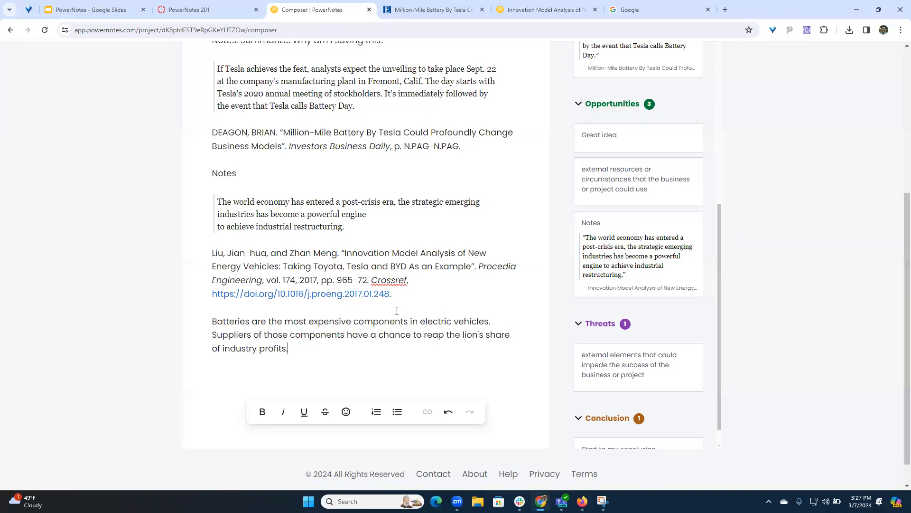
Step: Submit the student's finished SWOT Anaylsis Composer document and confirm the submission
scroll(433, 301, "up", 5)
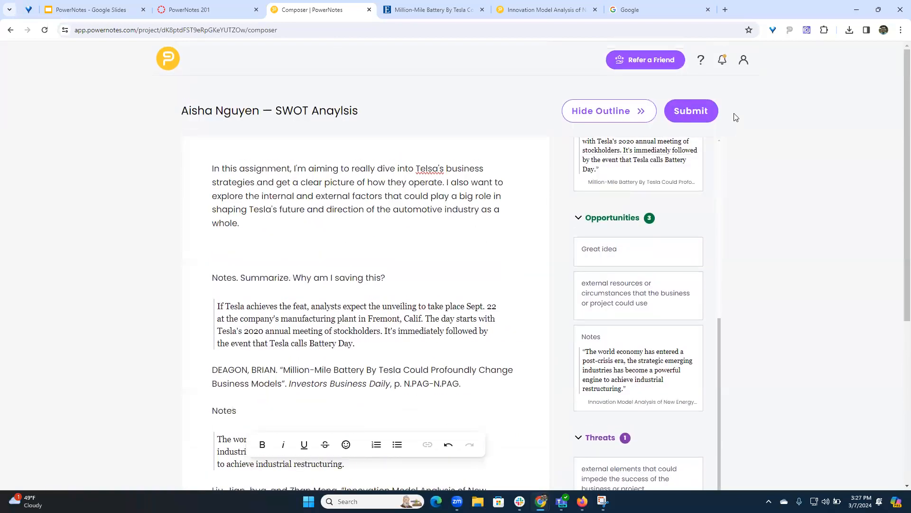
left_click(693, 114)
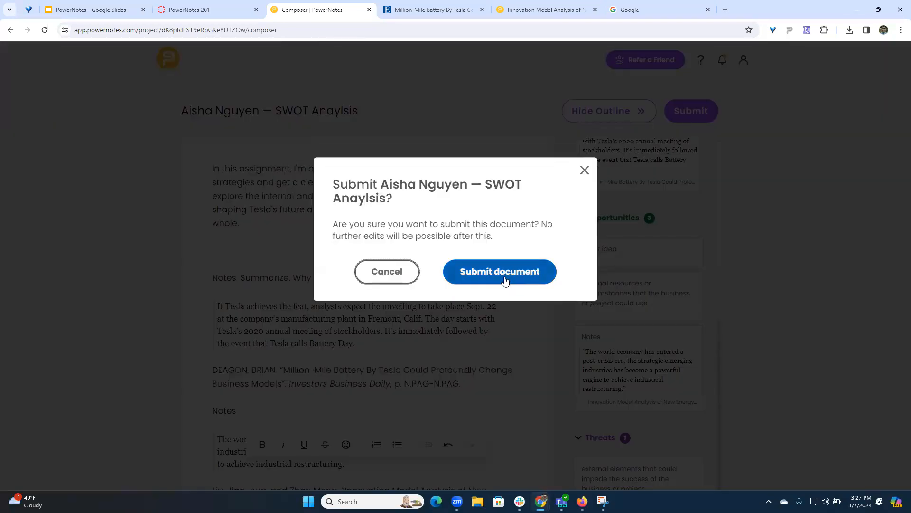
left_click(496, 273)
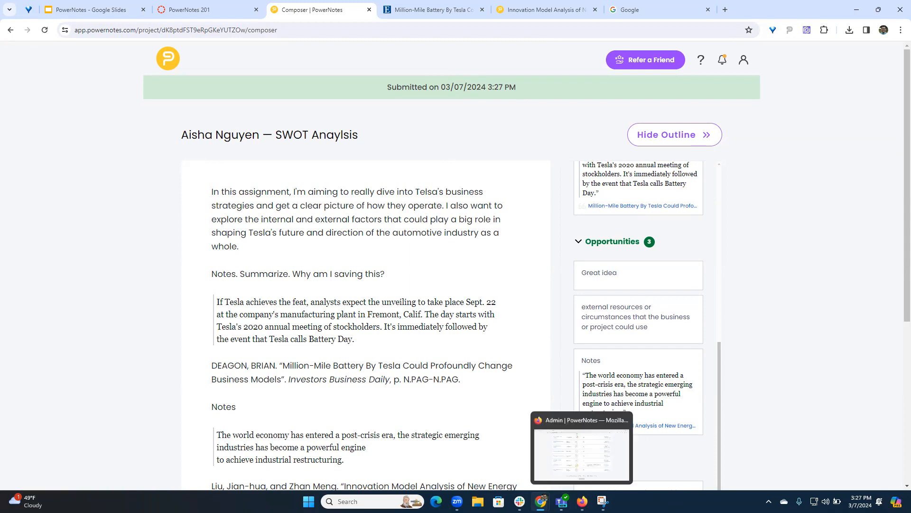
Step: Switch to the instructor's Firefox window, refresh the student projects list, and open the submitted SWOT Anaylsis Composer document
left_click(582, 501)
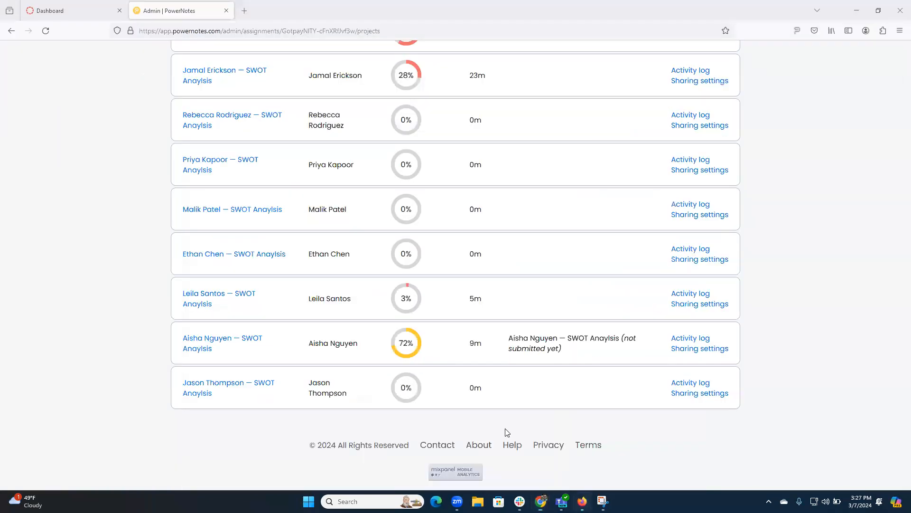
scroll(467, 366, "up", 4)
left_click(45, 30)
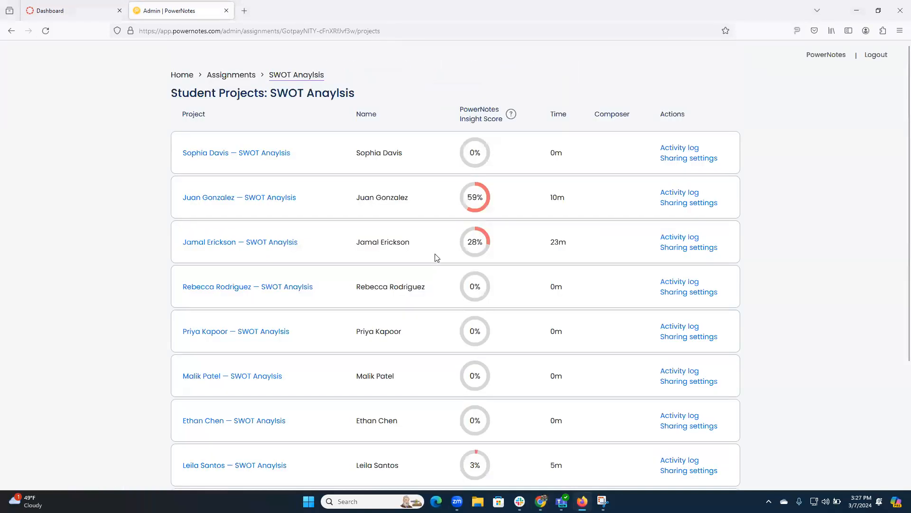
scroll(410, 248, "down", 3)
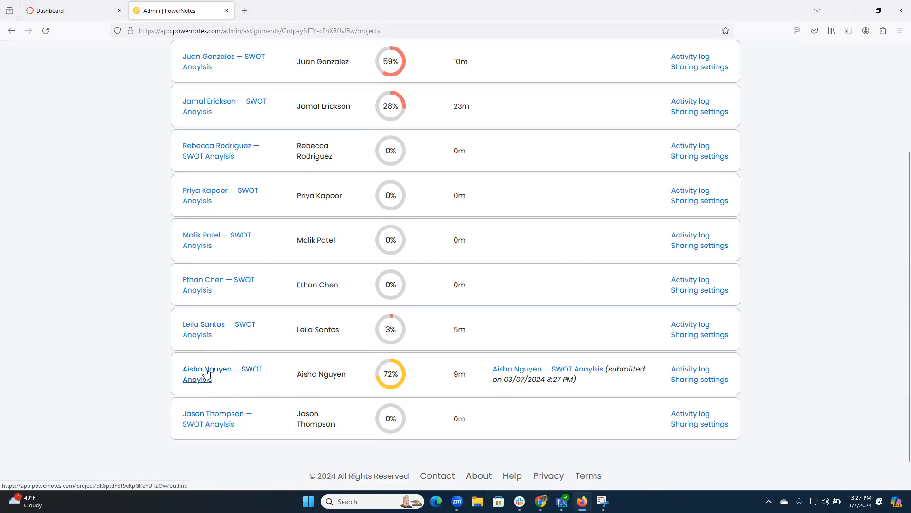
left_click(540, 370)
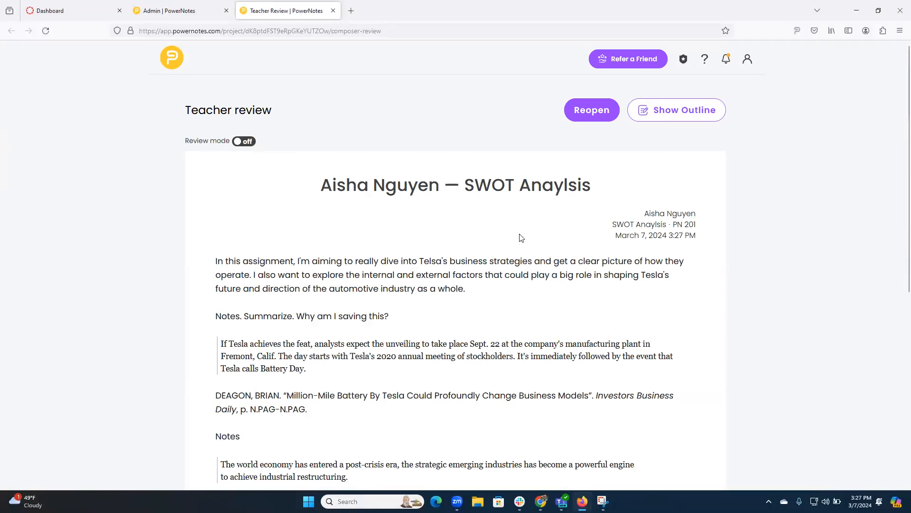
Step: Look over the submitted document's heading and text, and turn on Review mode to mark where passages came from
double_click(696, 225)
left_click(694, 235)
scroll(335, 257, "down", 1)
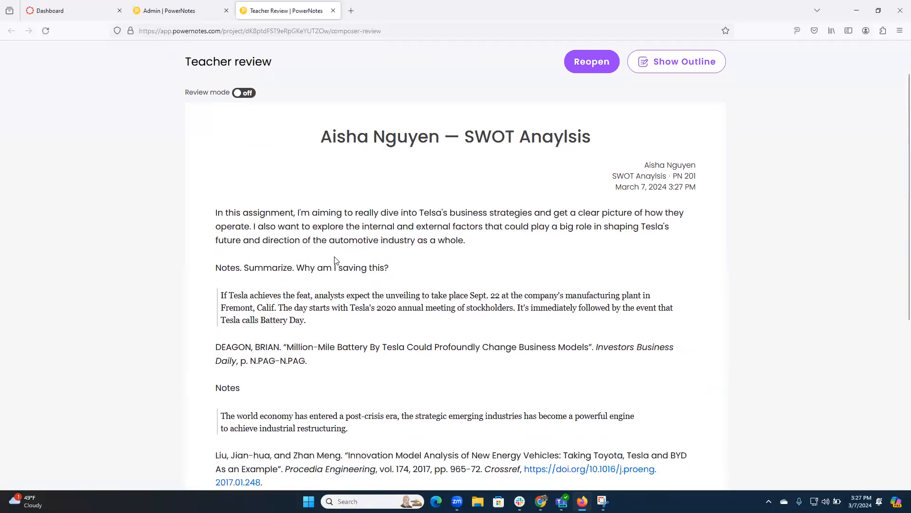
scroll(456, 226, "up", 1)
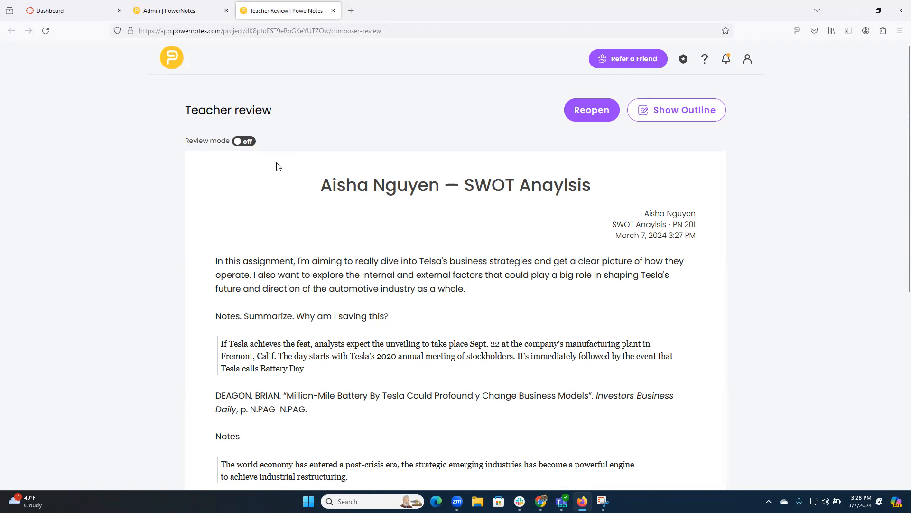
left_click(243, 141)
scroll(285, 175, "down", 3)
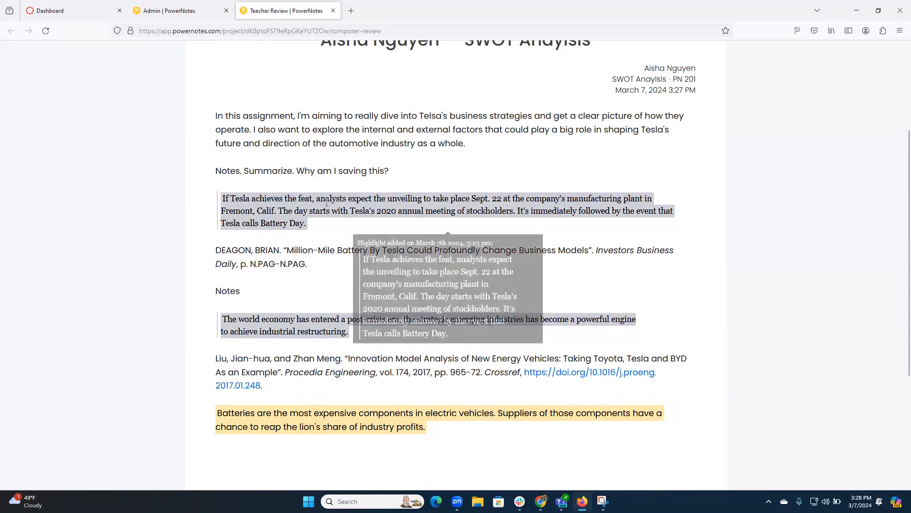
scroll(271, 124, "up", 1)
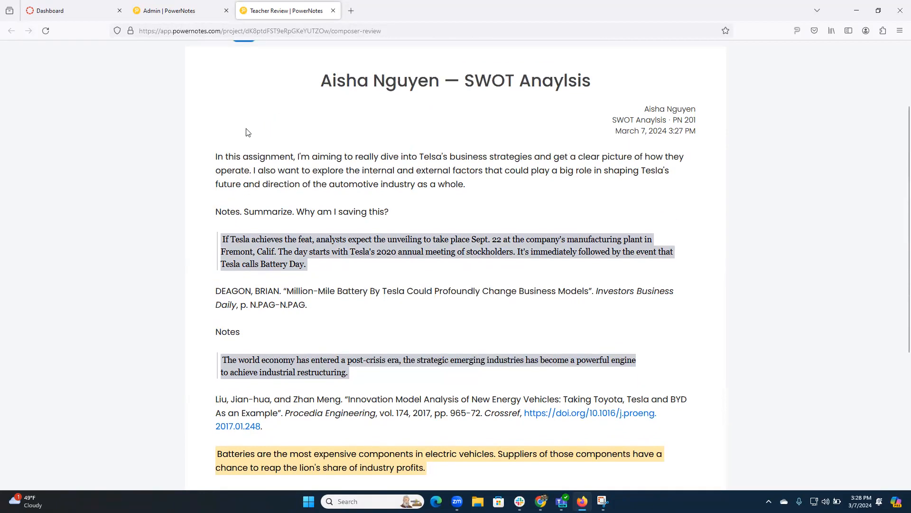
Step: Examine the student's unmarked introduction and notes line, and view the source details of the marked Tesla quote
left_click_drag(216, 163, 479, 200)
left_click(478, 200)
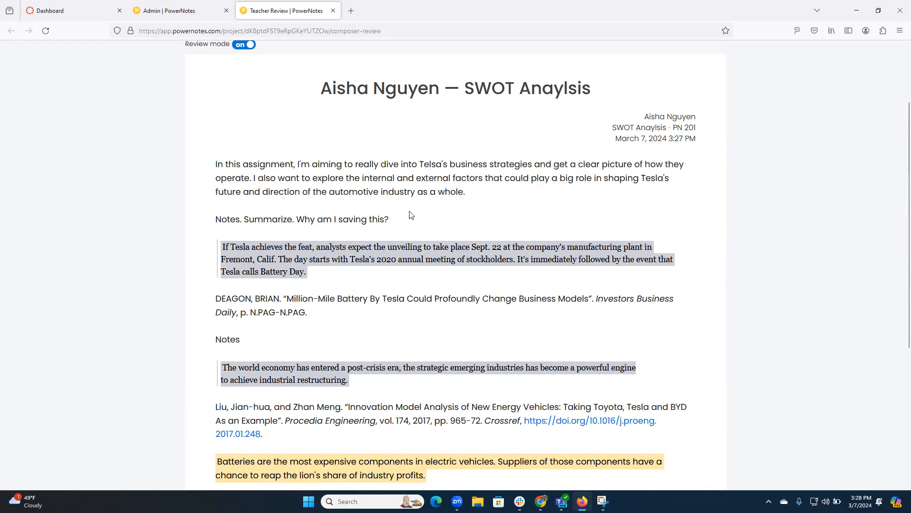
left_click_drag(390, 219, 223, 218)
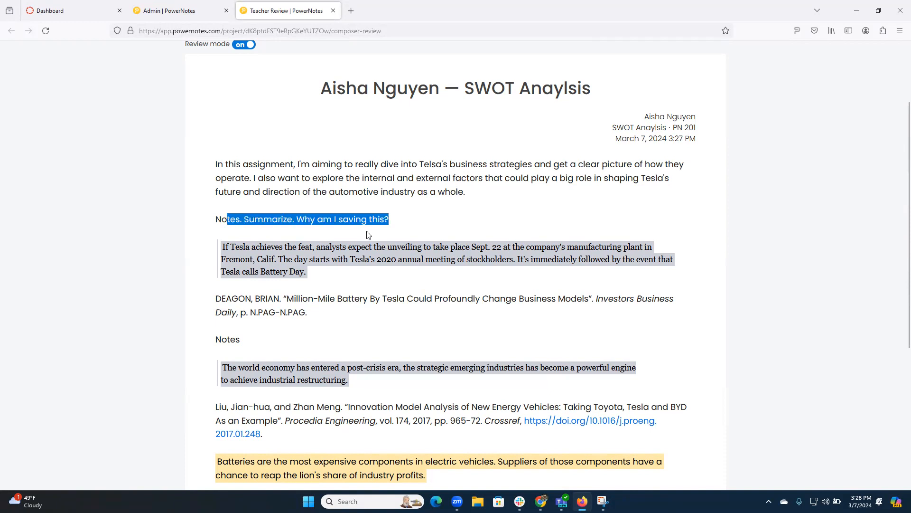
left_click(380, 220)
mouse_move(329, 246)
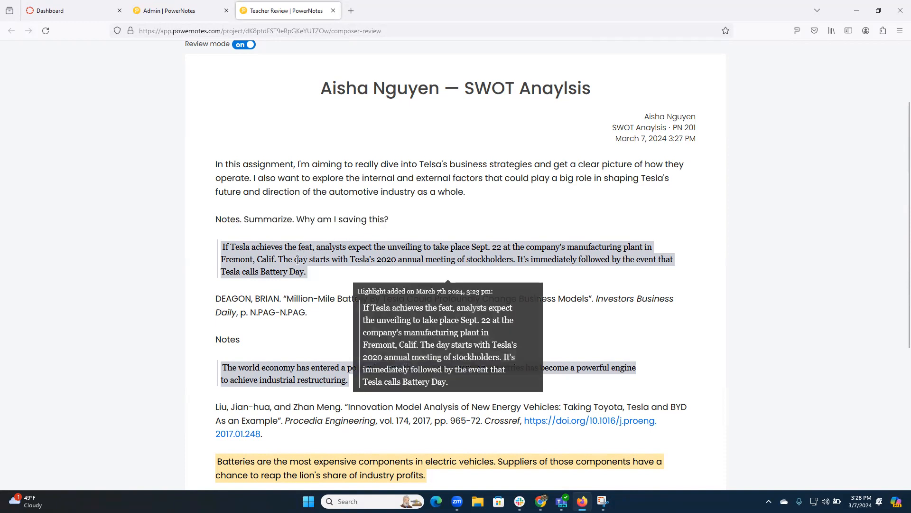
Step: Show the outline beside the reviewed document and go through its cards from Weaknesses to Conclusion
scroll(683, 106, "up", 3)
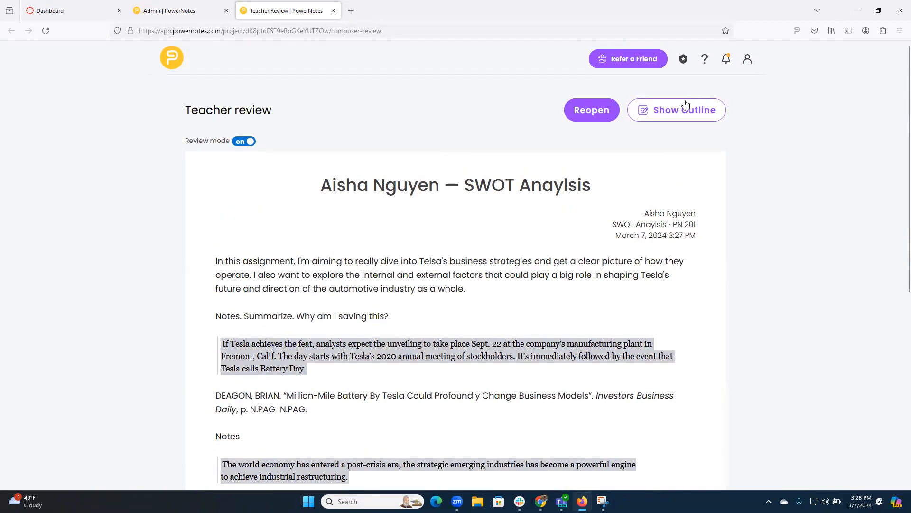
left_click(680, 108)
scroll(617, 259, "down", 3)
left_click(612, 261)
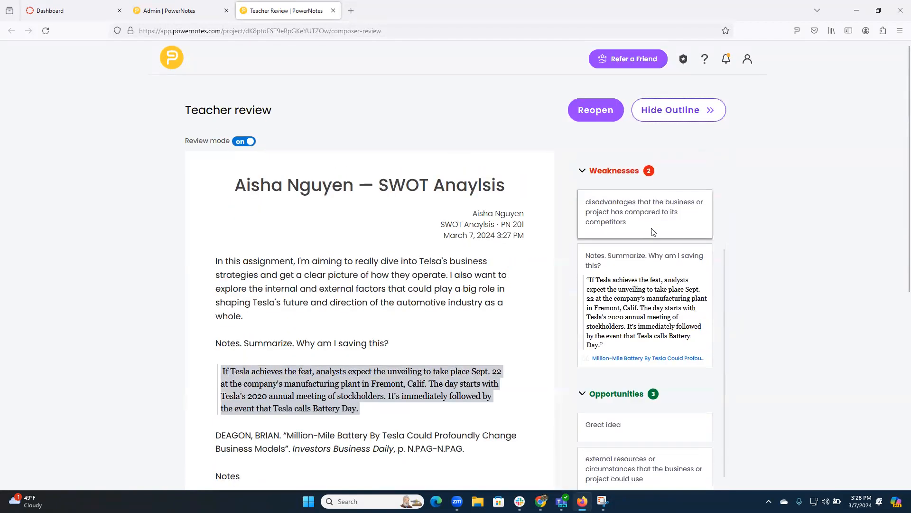
scroll(613, 261, "down", 6)
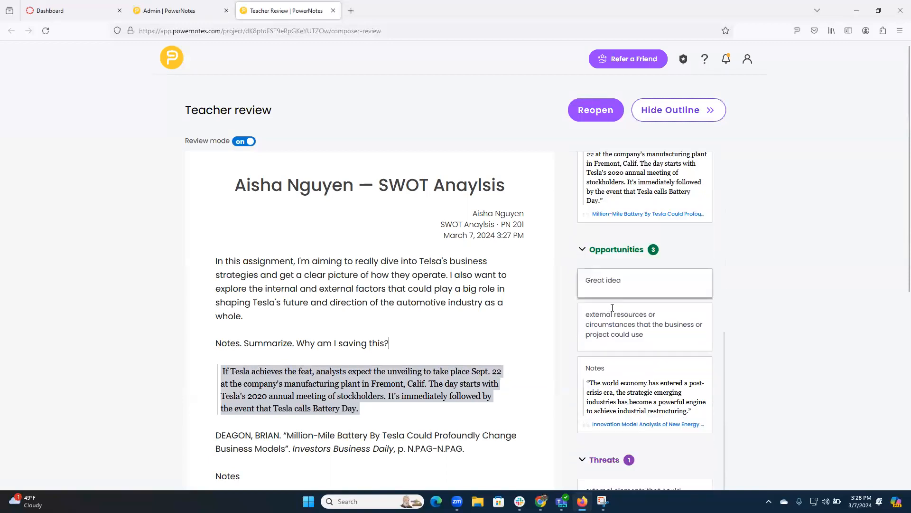
scroll(595, 260, "down", 1)
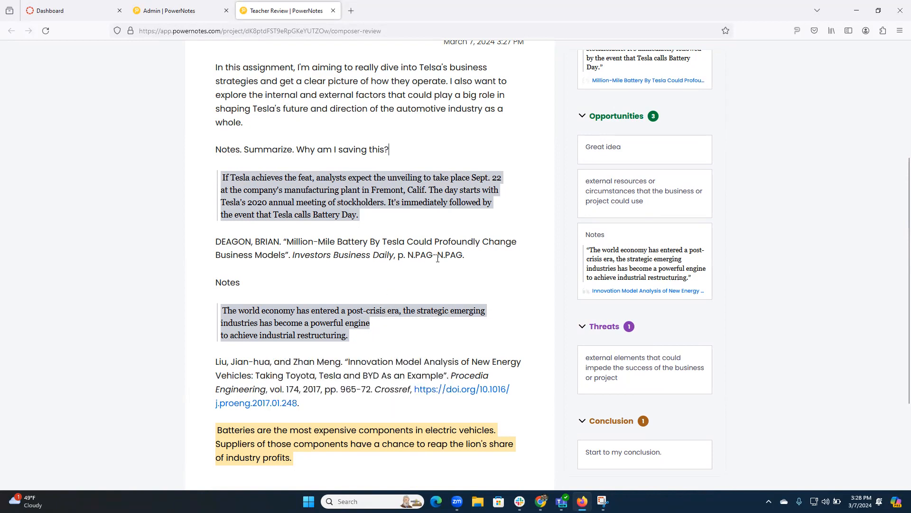
Step: Examine the marked quotes, citations and pasted batteries paragraph in the reviewed document alongside the outline cards
mouse_move(234, 182)
scroll(419, 273, "down", 2)
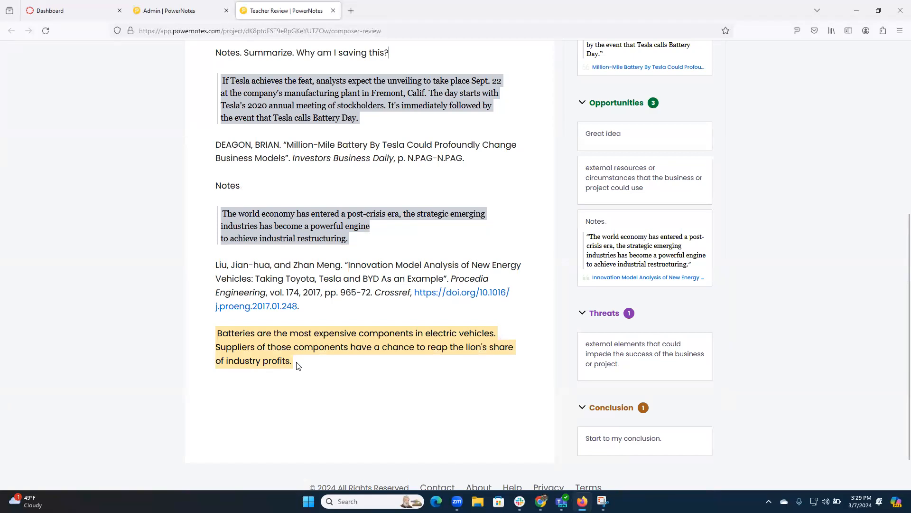
mouse_move(289, 376)
scroll(411, 382, "up", 3)
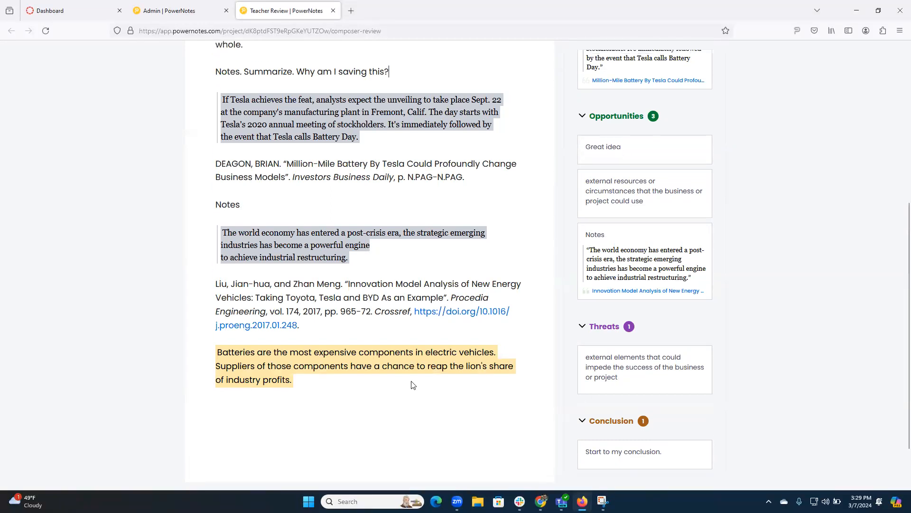
scroll(411, 382, "up", 3)
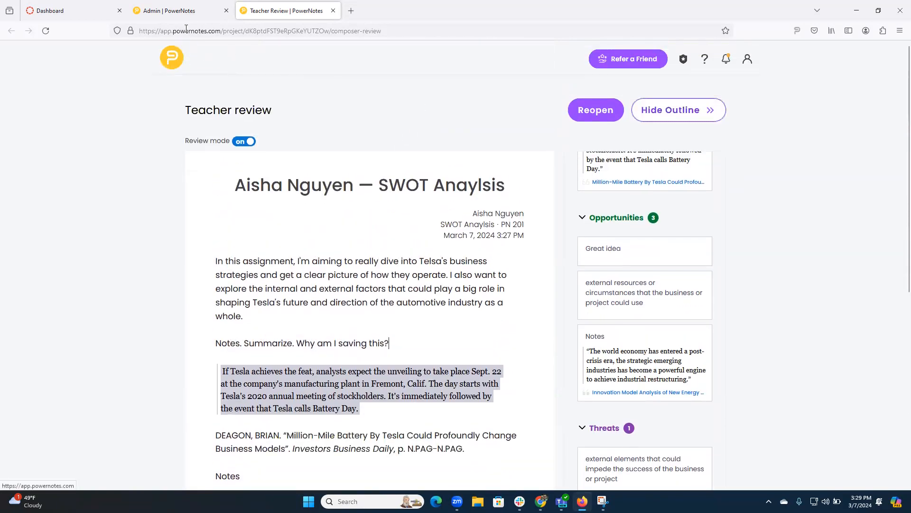
Step: Return to the instructor's student projects list, open the submitting student's project outline, and view its Word export options without exporting
left_click(169, 10)
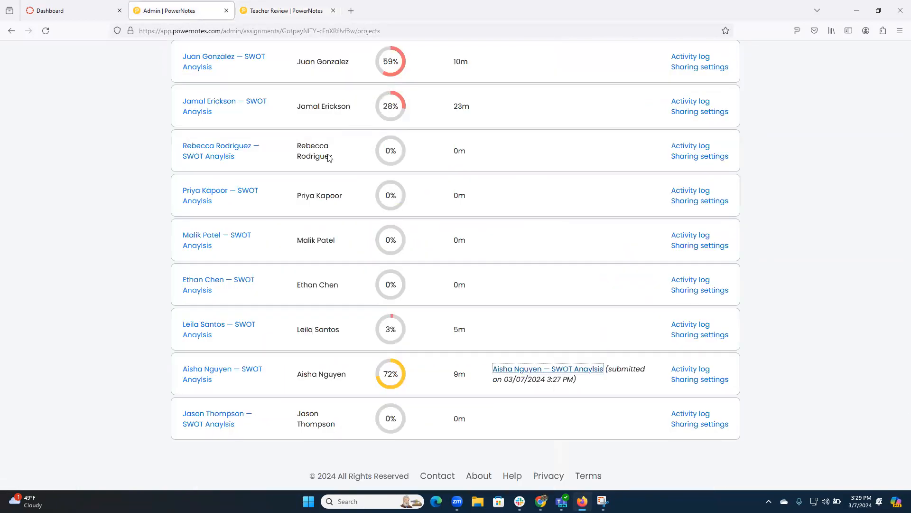
left_click(207, 374)
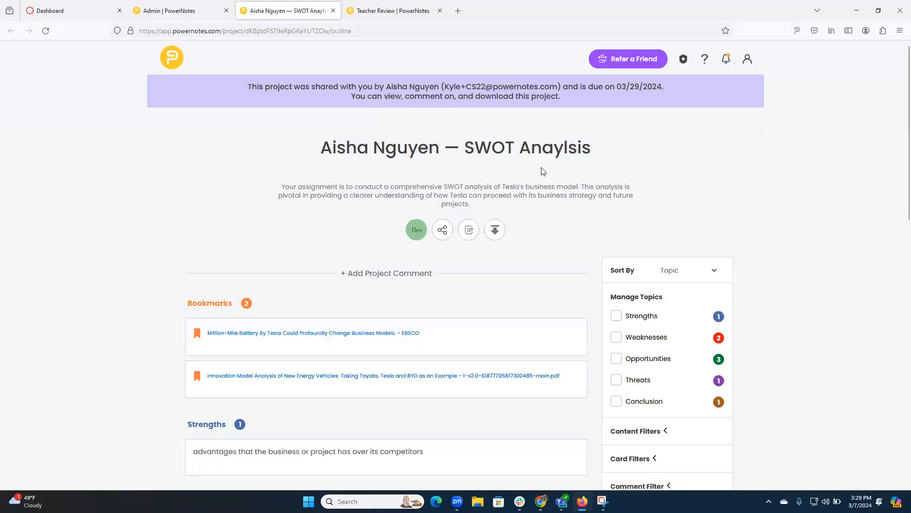
left_click(496, 230)
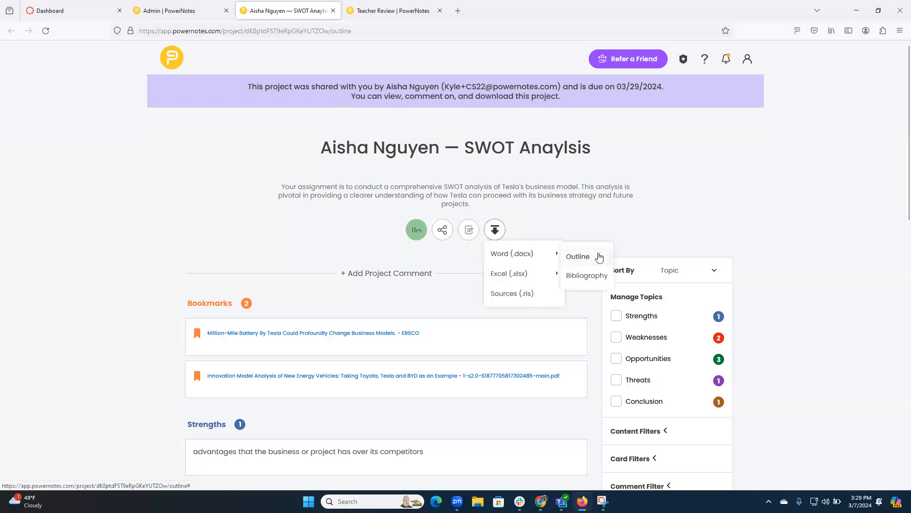
left_click(680, 226)
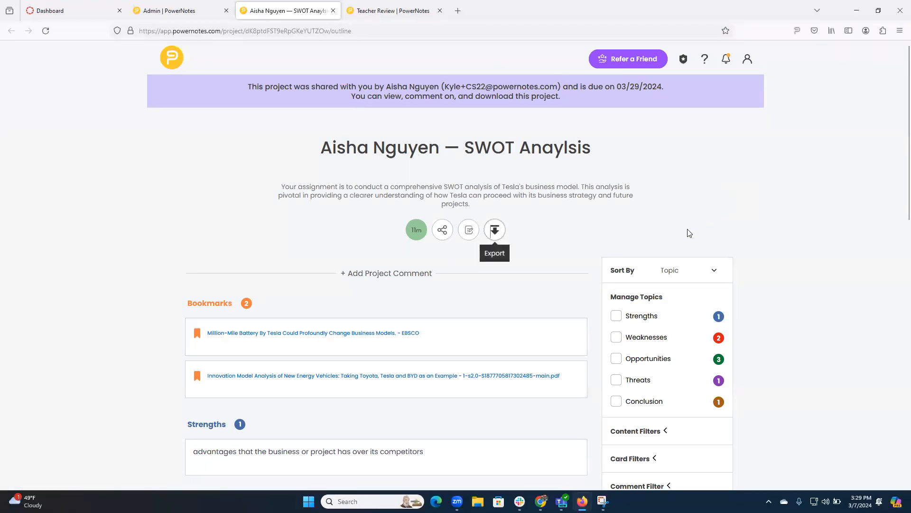